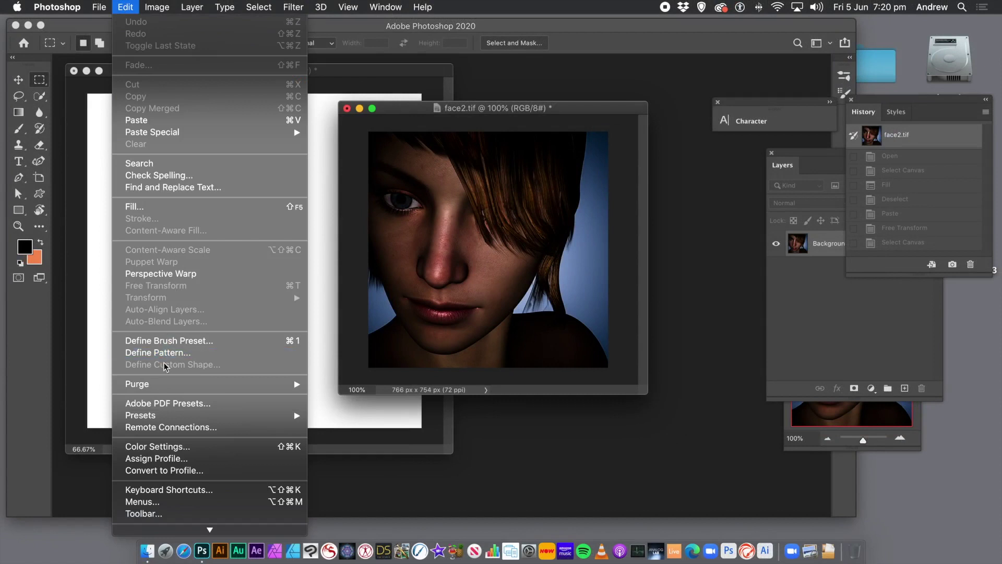
- Define the full face image as a pattern named face2.tif
click(171, 354)
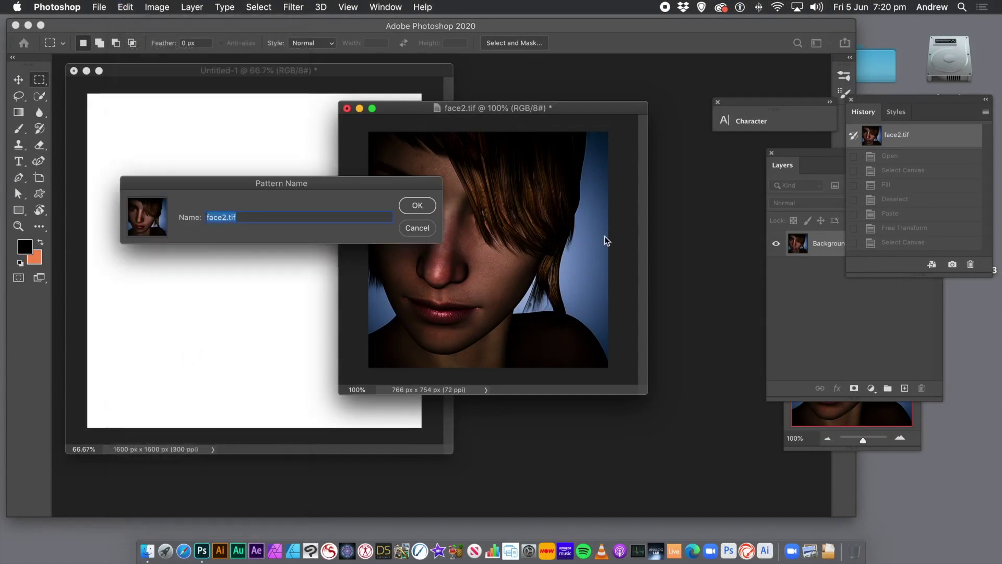
click(429, 208)
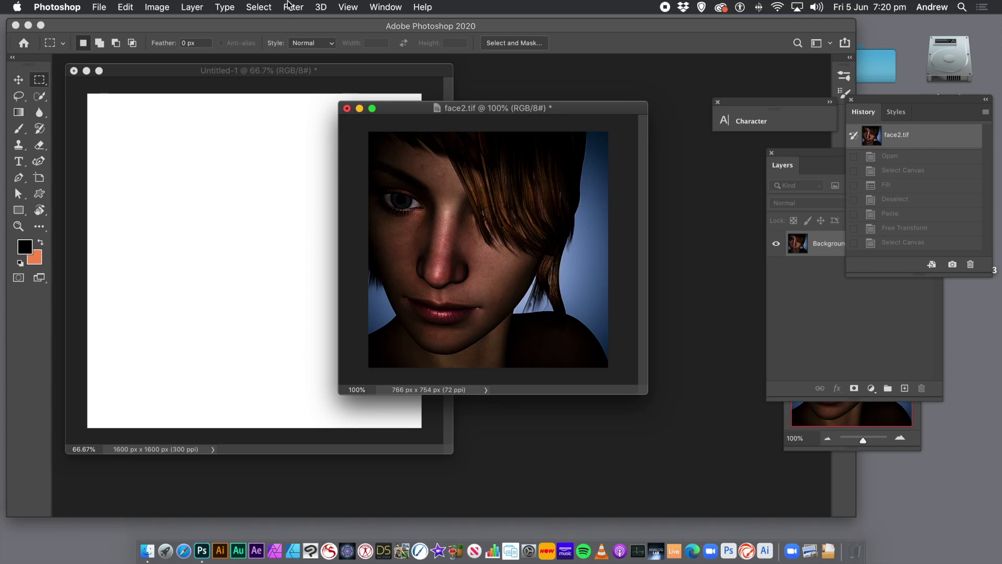
- Select the entire face2.tif canvas and paste a copy of the image onto a new layer
click(260, 7)
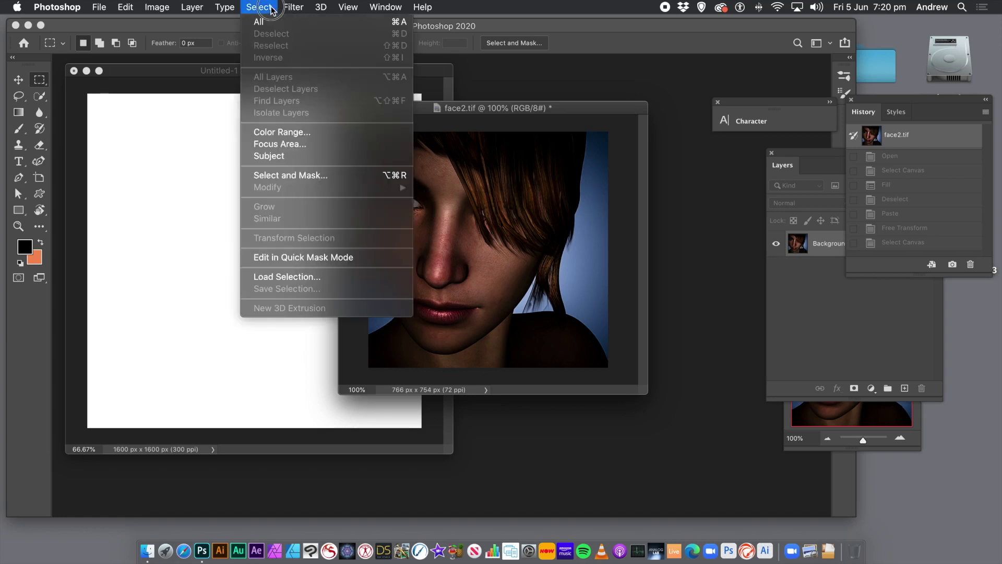
click(274, 23)
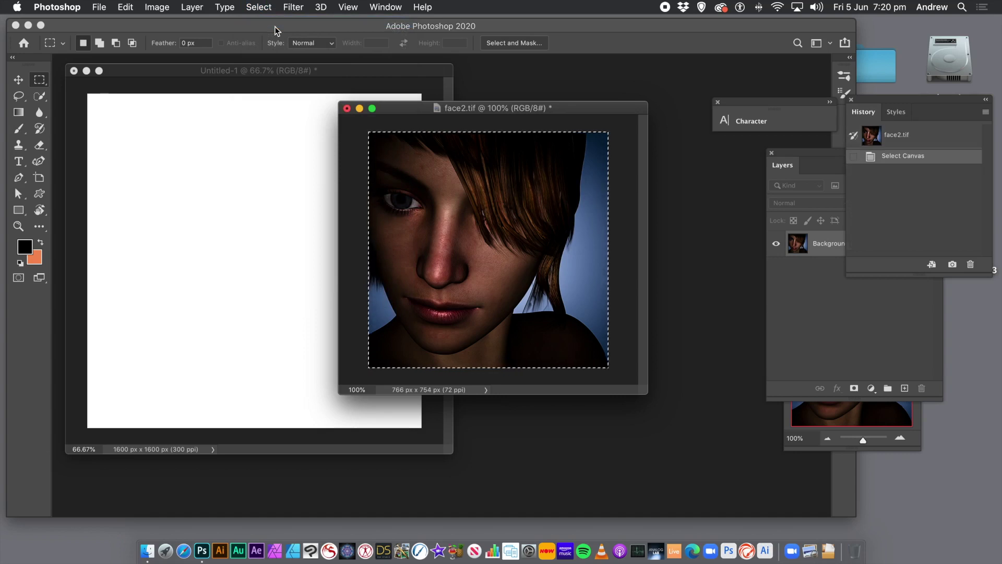
key(super+c)
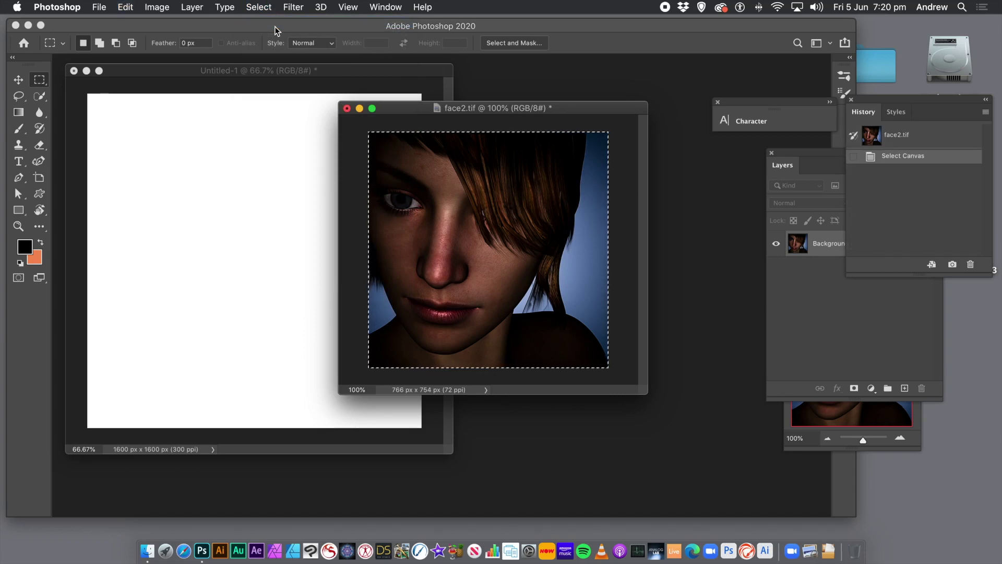
key(super+v)
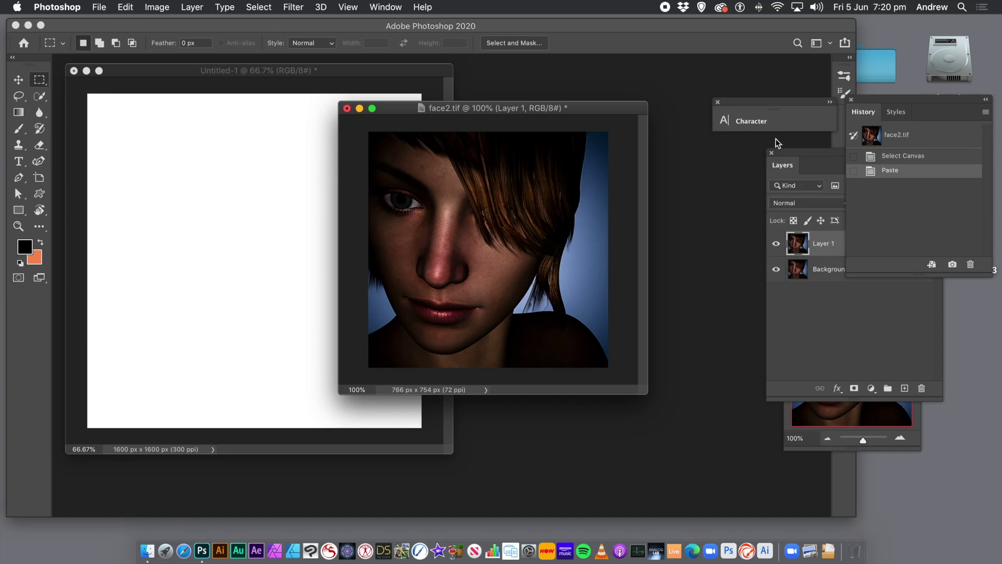
- Fill the Background layer of face2.tif with white in Normal mode at 100% opacity
drag(796, 151, 547, 155)
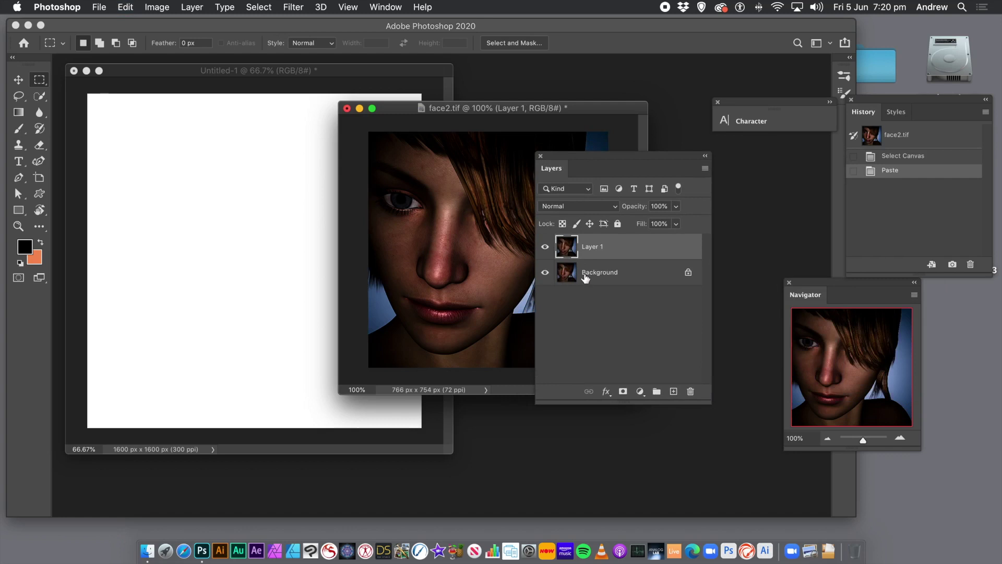
click(585, 278)
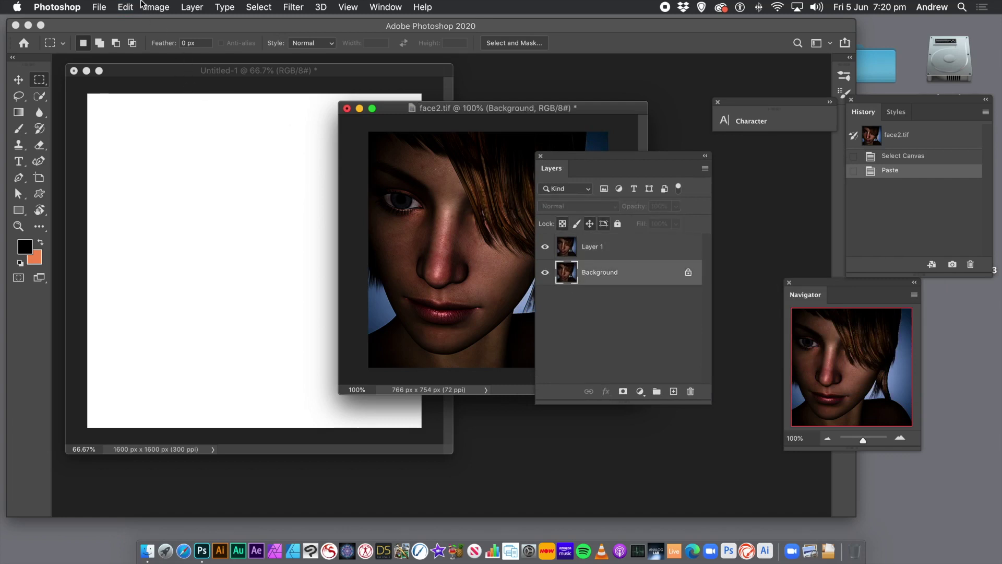
click(136, 8)
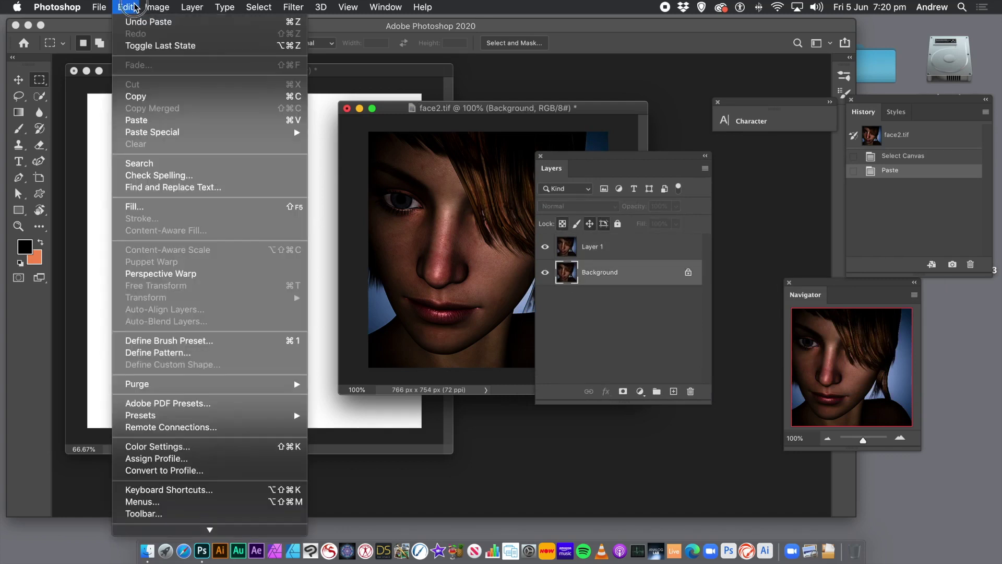
click(158, 213)
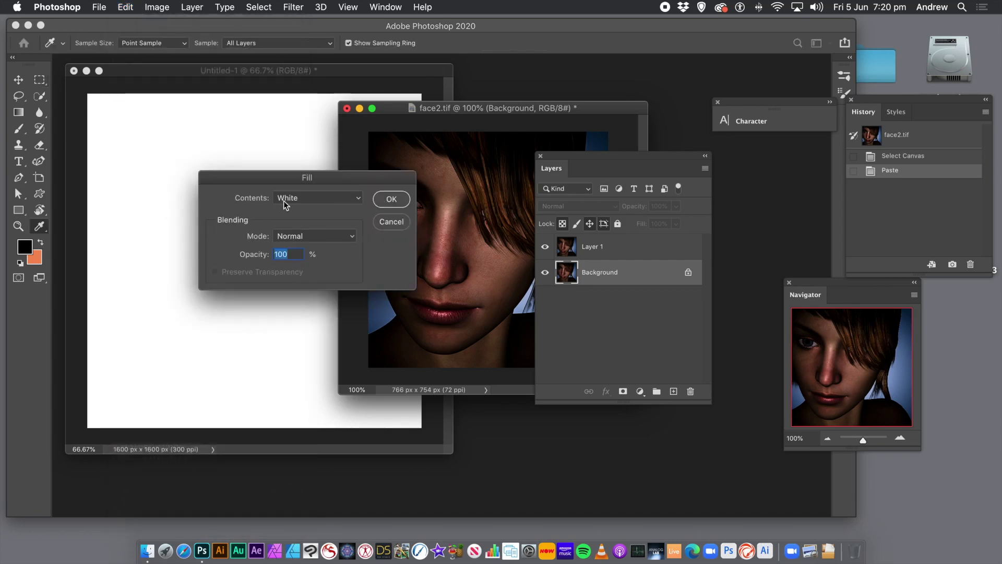
click(391, 199)
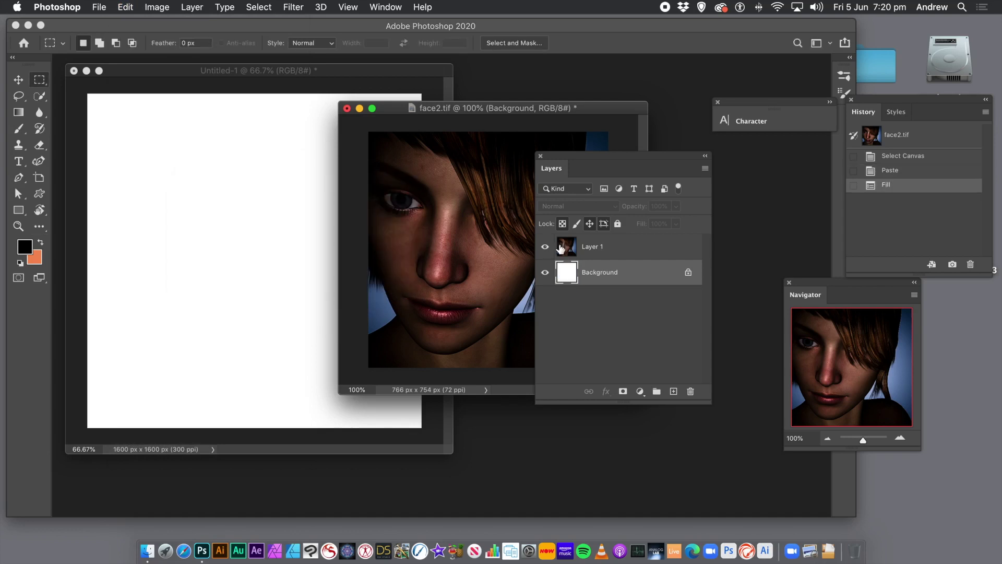
- Scale the face on Layer 1 to about 83.68%, keeping it centred so a white border surrounds it
click(564, 253)
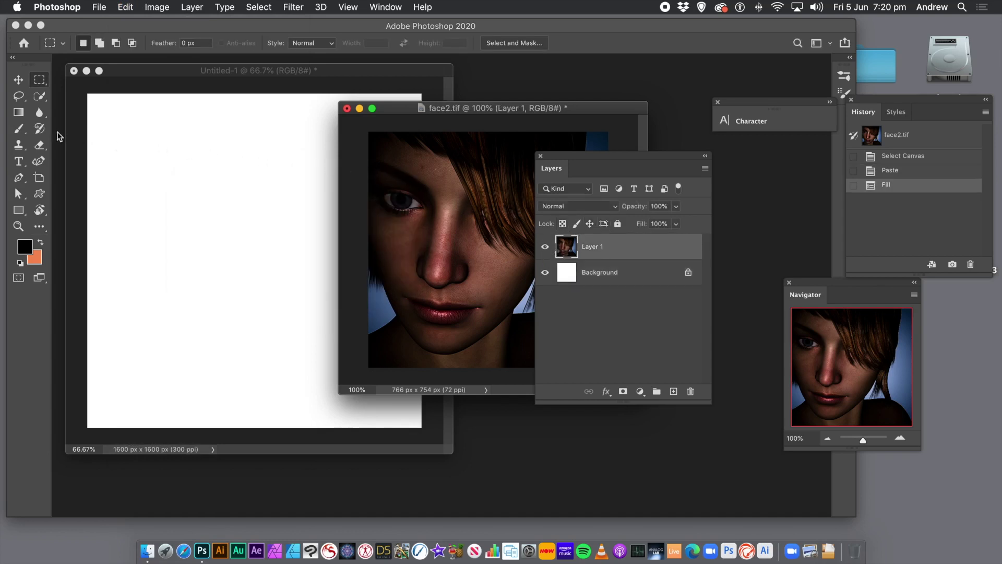
click(18, 80)
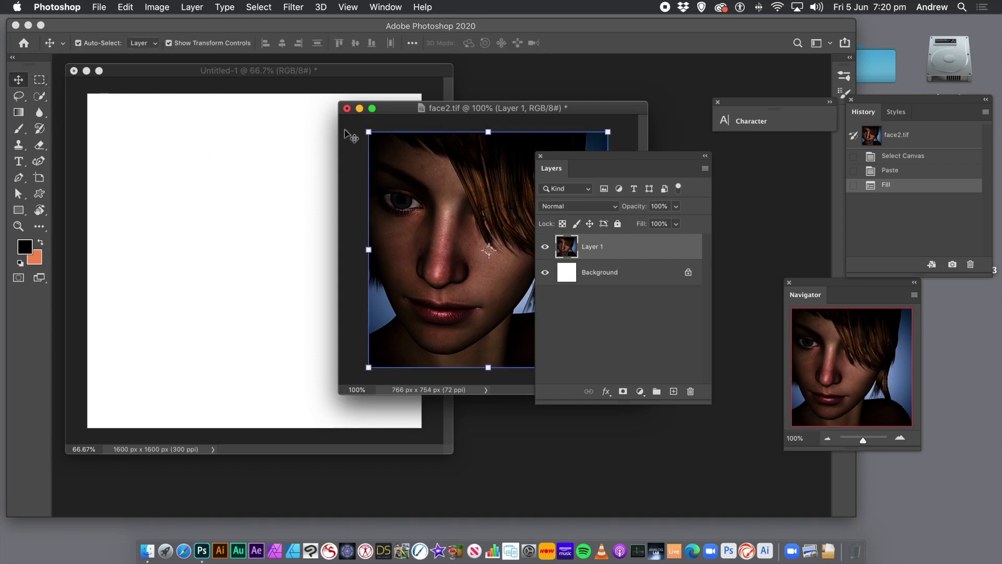
drag(370, 133, 424, 178)
drag(483, 222, 465, 207)
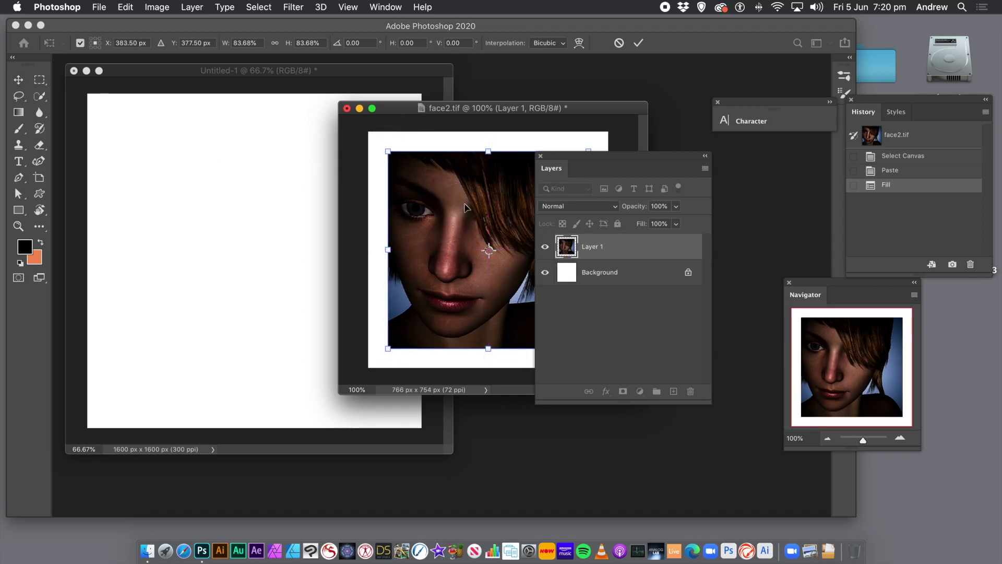
drag(593, 160, 672, 161)
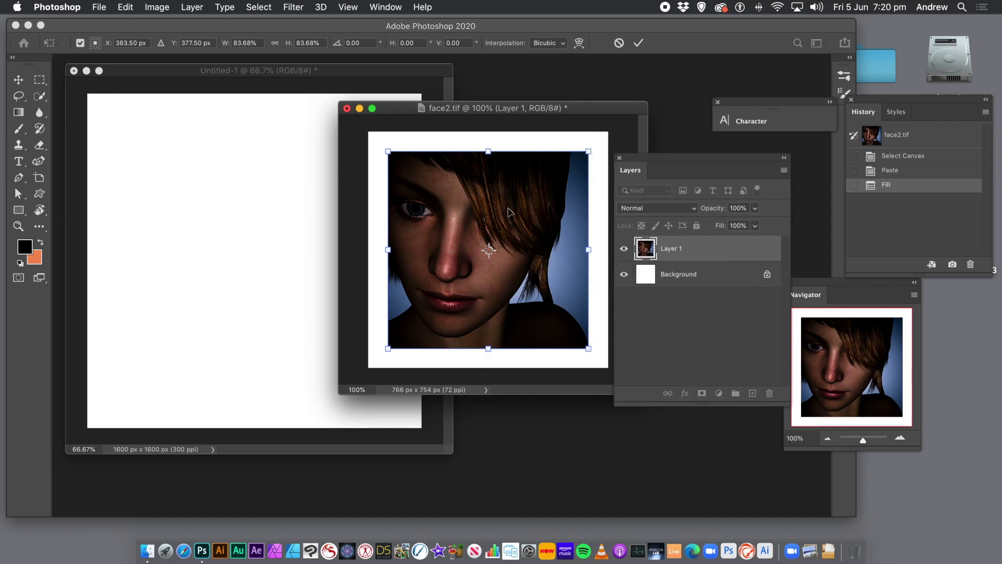
click(637, 43)
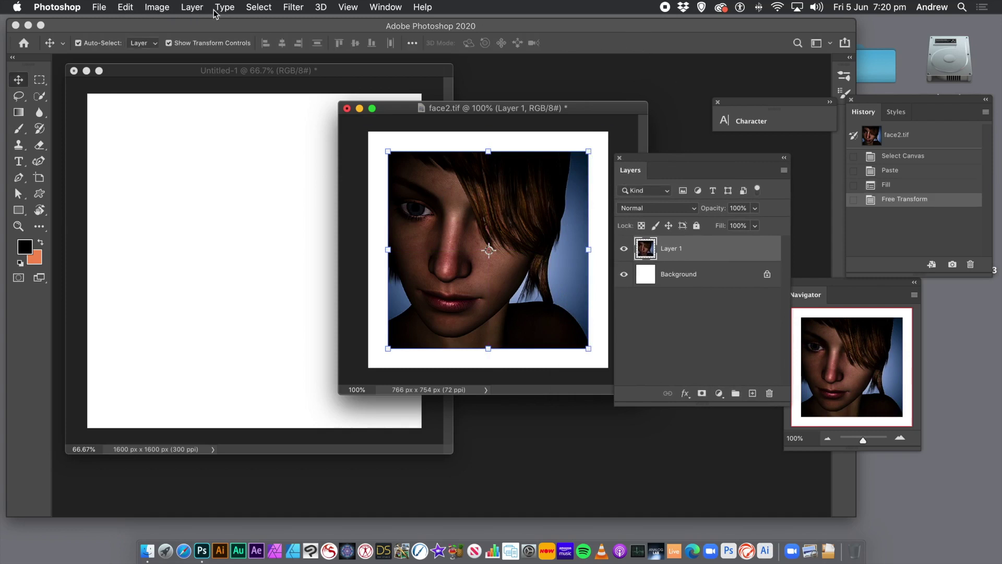
- Define the face with its narrow white border as another pattern named face2.tif
click(127, 9)
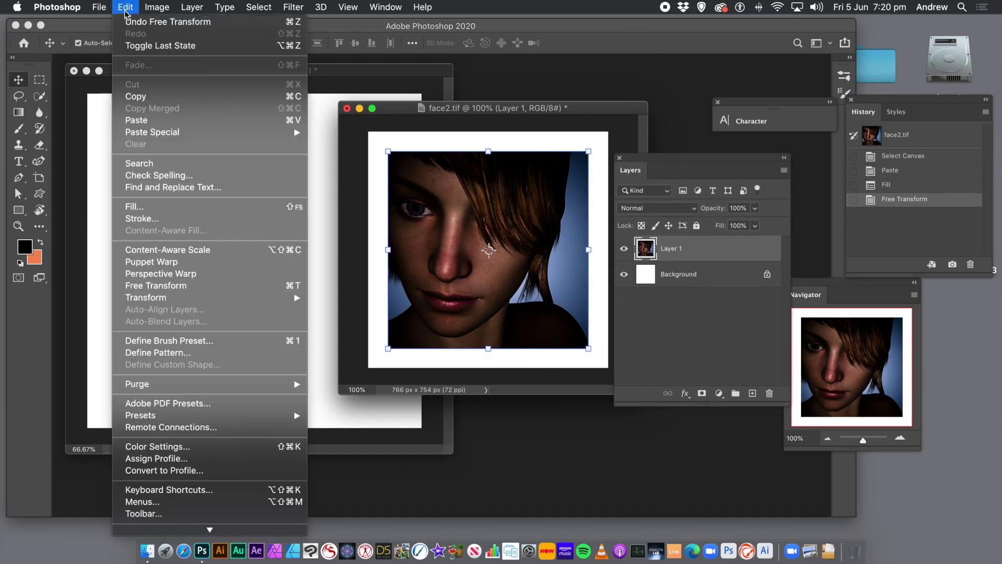
click(140, 352)
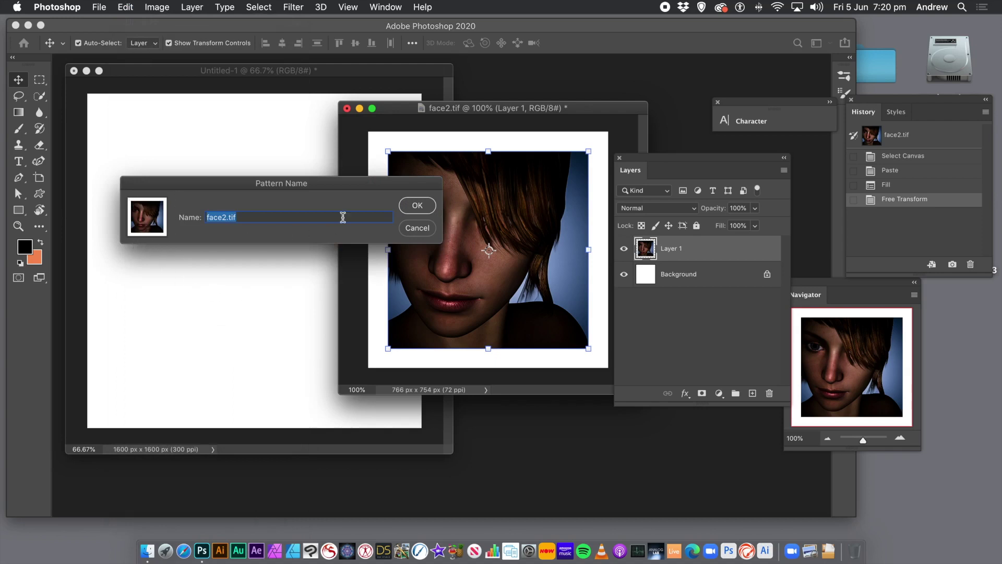
click(419, 206)
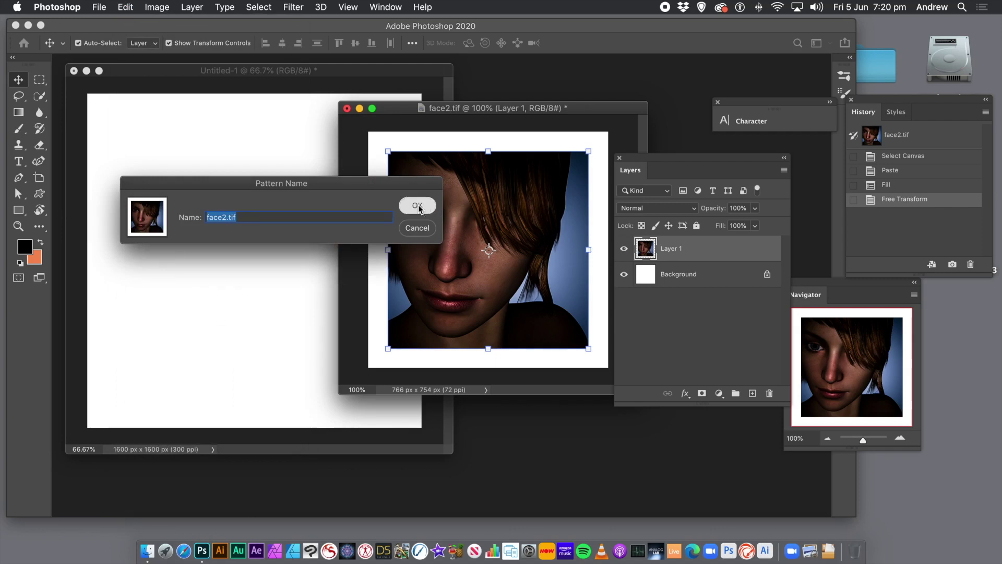
- Scale the face on Layer 1 to about 64.43% and move it back to the centre of the white canvas
drag(388, 151, 471, 214)
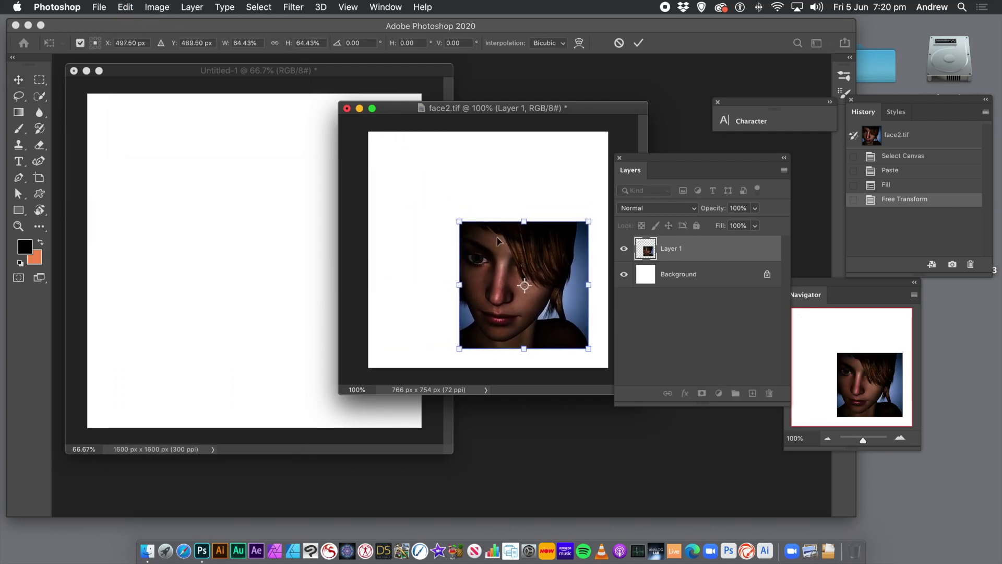
drag(520, 254, 486, 219)
click(127, 8)
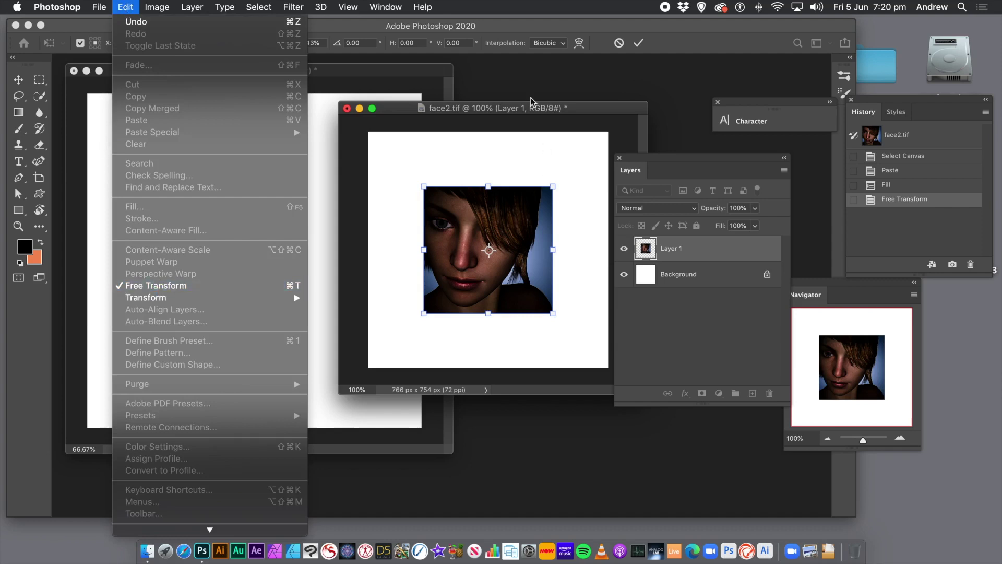
click(638, 45)
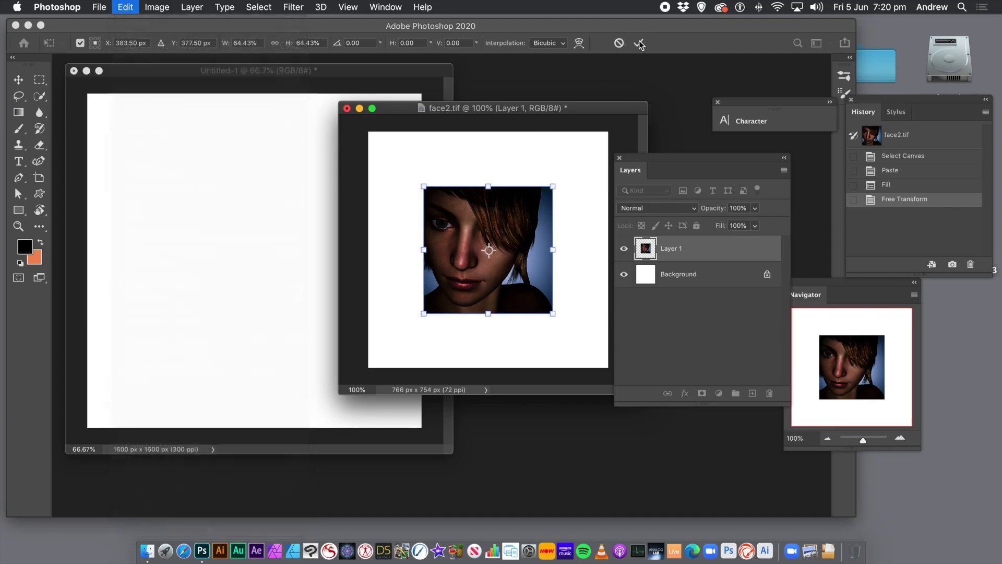
click(639, 44)
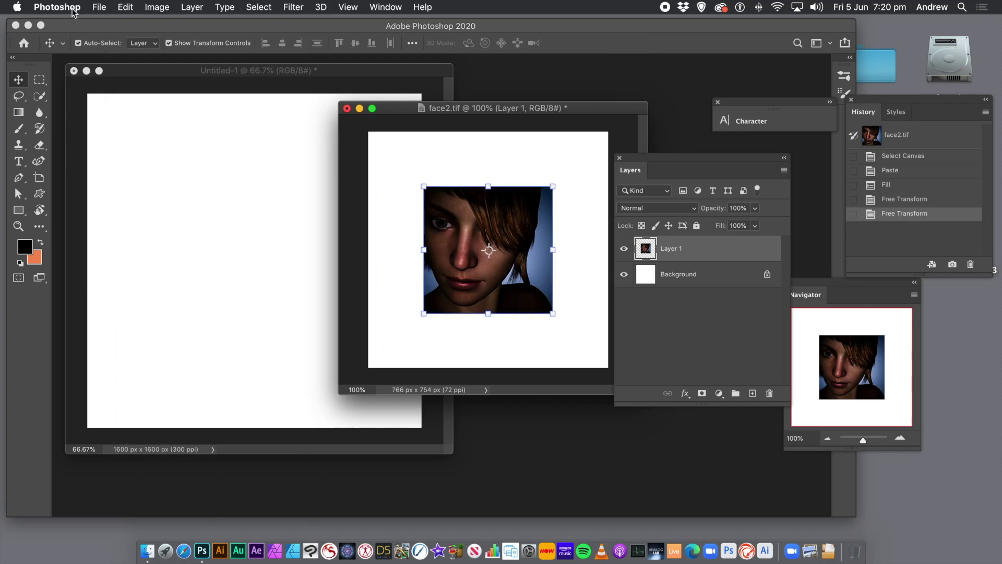
- Define the smaller face with its wide white border as a third pattern named face2.tif
click(124, 7)
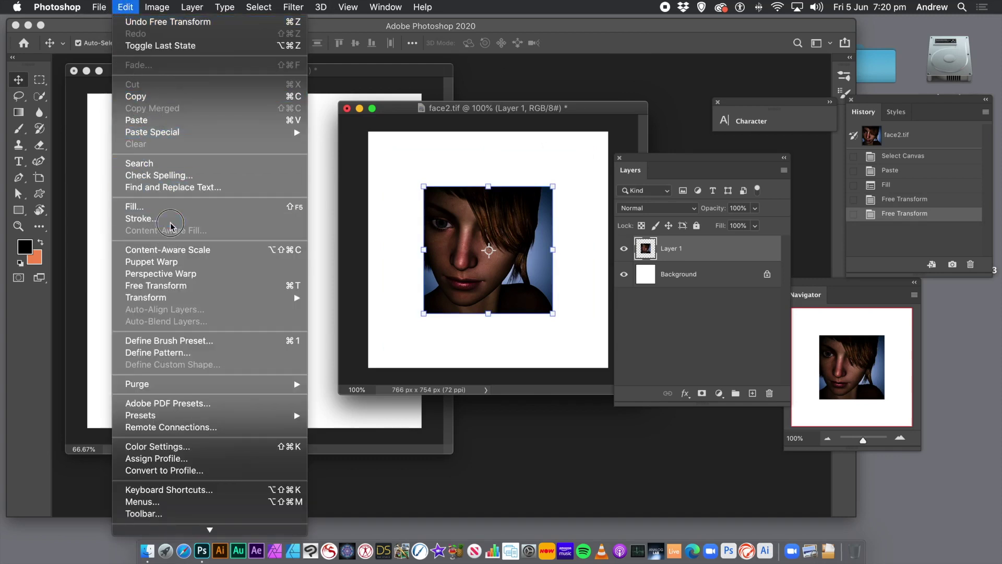
click(166, 355)
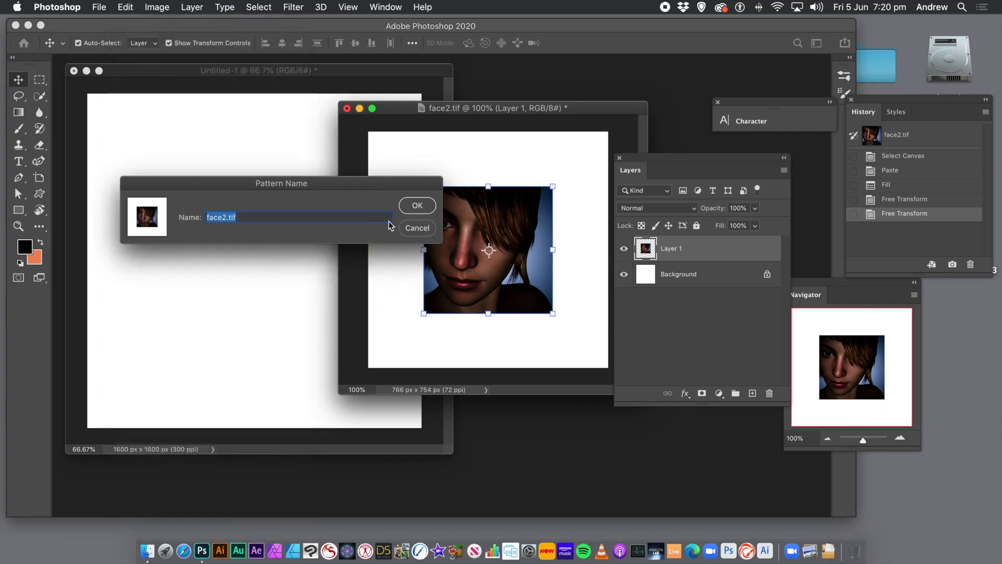
click(416, 205)
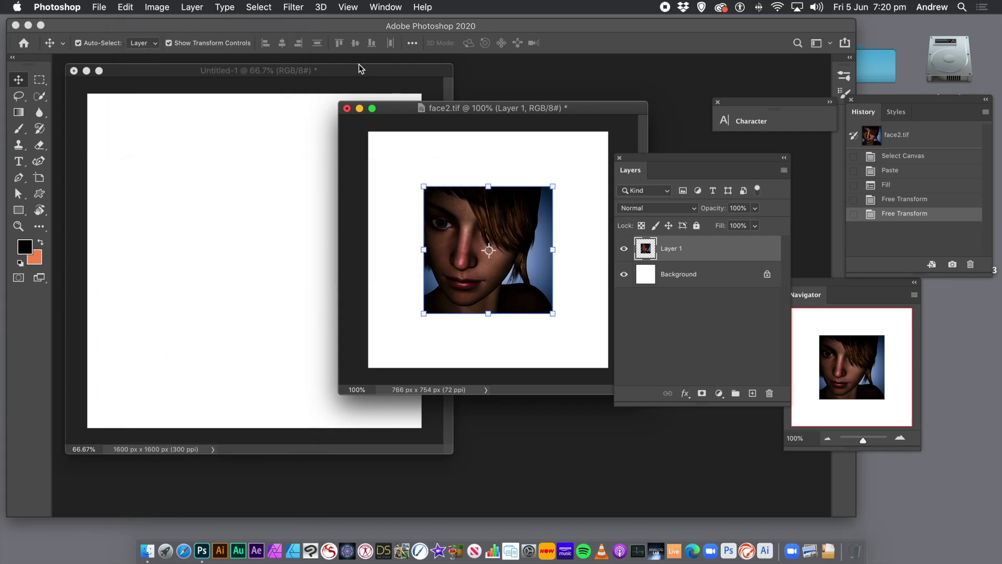
- Add a guide layout of 10 columns and 10 rows to the blank Untitled-1 document
click(326, 75)
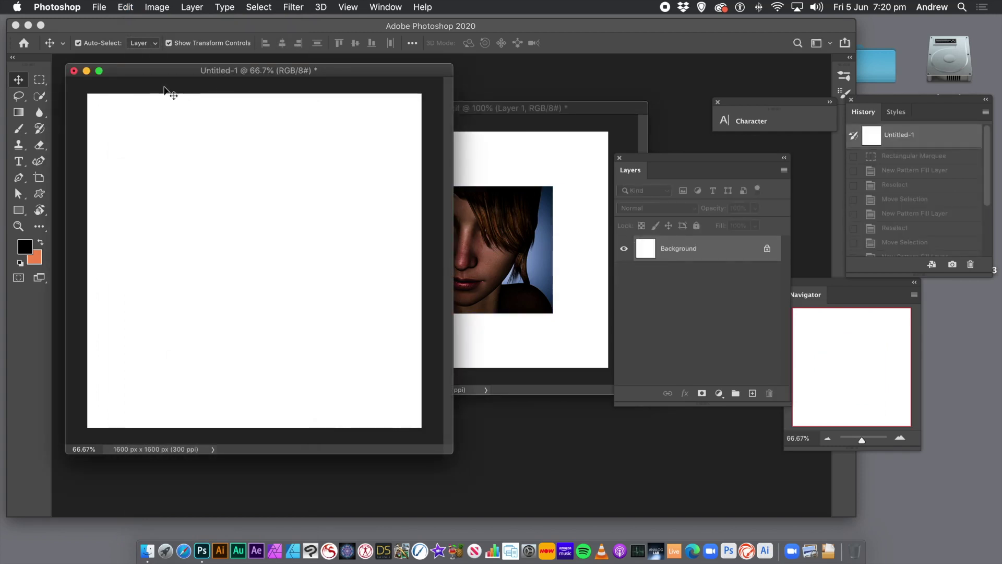
click(43, 82)
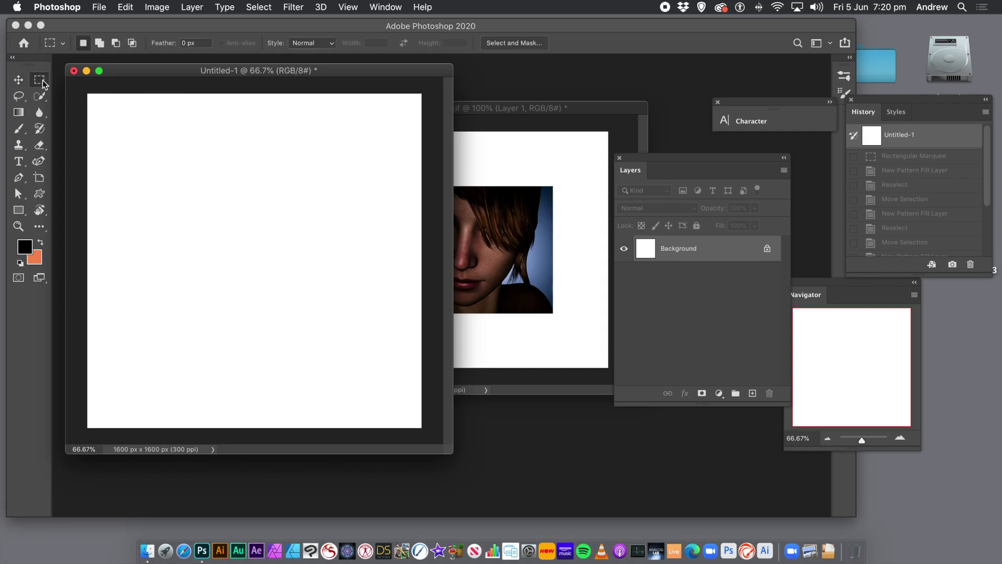
click(348, 6)
click(360, 372)
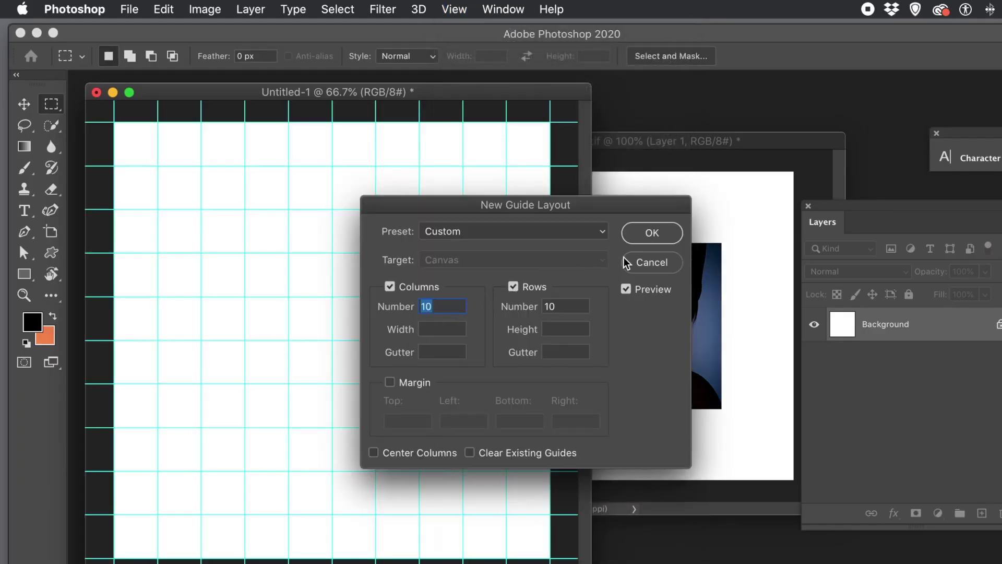
click(649, 244)
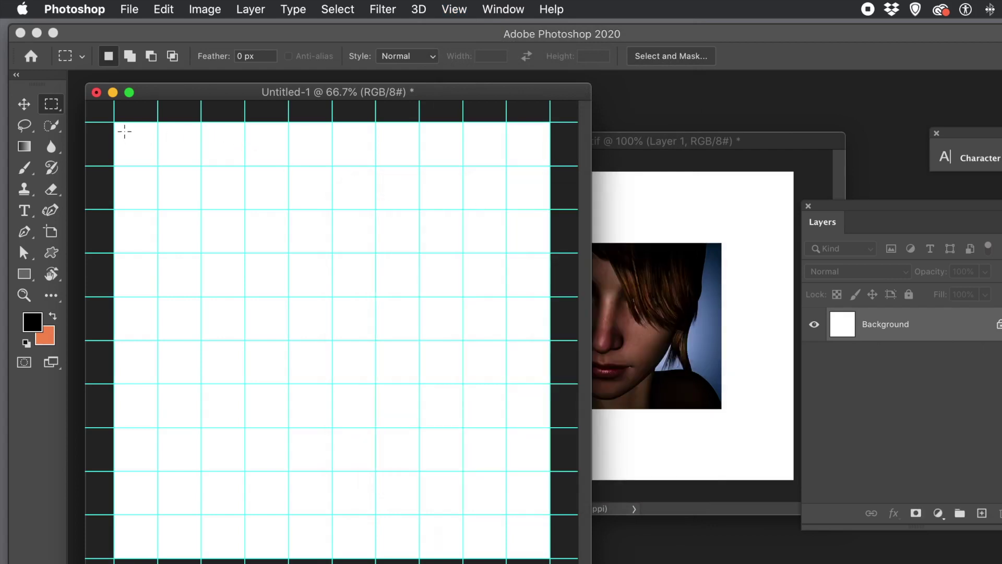
- Make a square marquee selection five by five guide cells large in the upper-left quarter of the canvas
drag(113, 121, 332, 340)
click(164, 9)
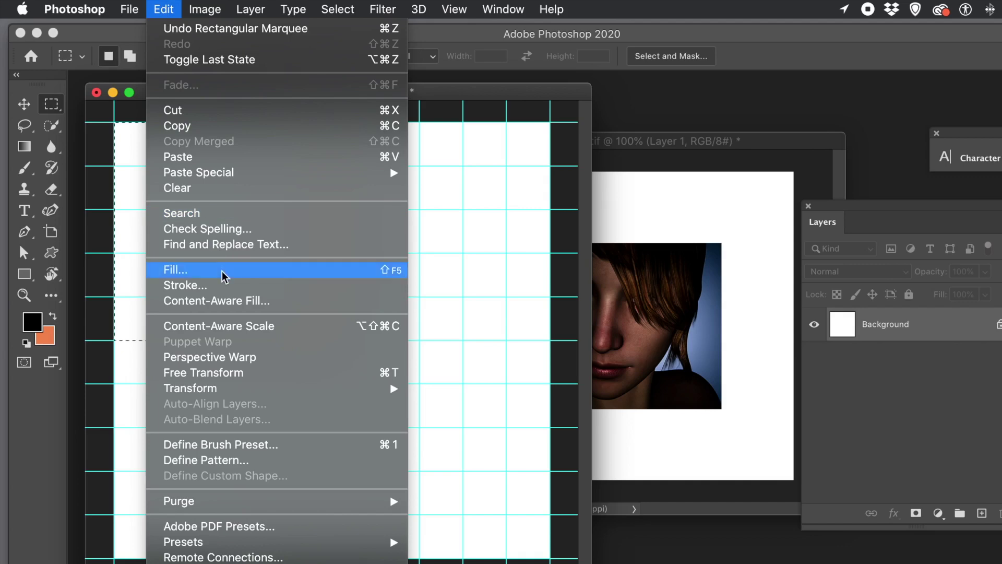
click(479, 90)
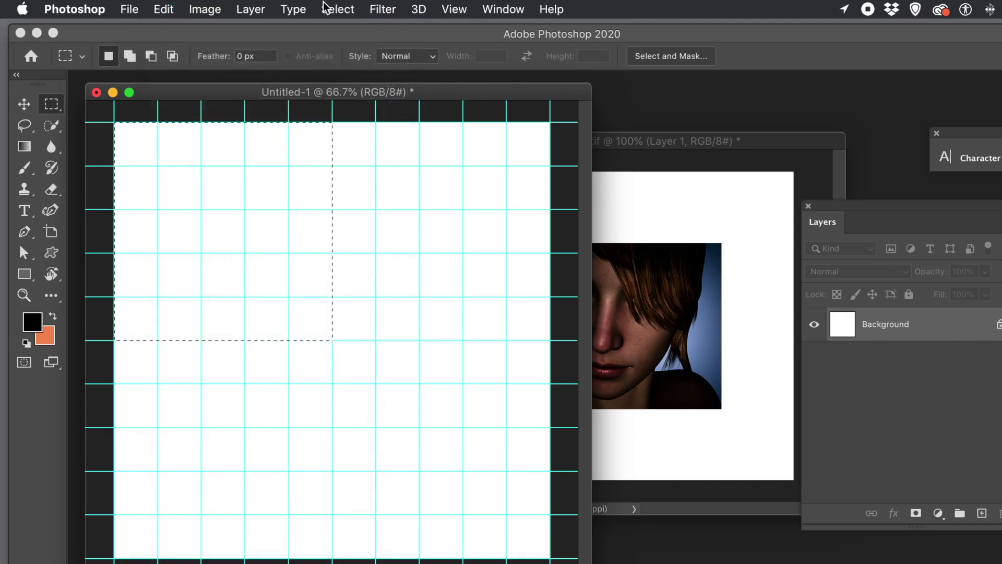
- Add a pattern fill layer to the square selection and fill it with the large borderless face pattern
click(254, 10)
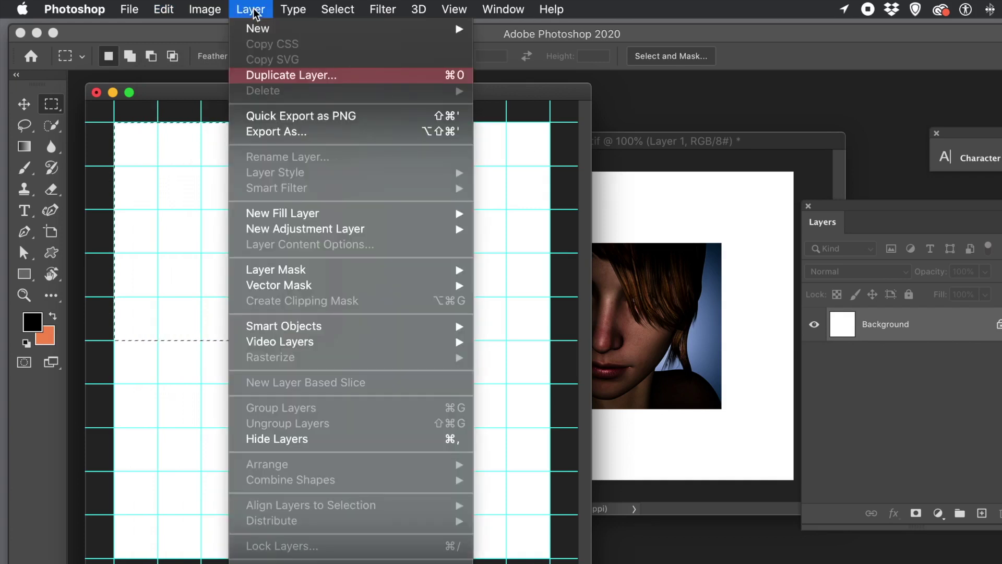
mouse_move(312, 217)
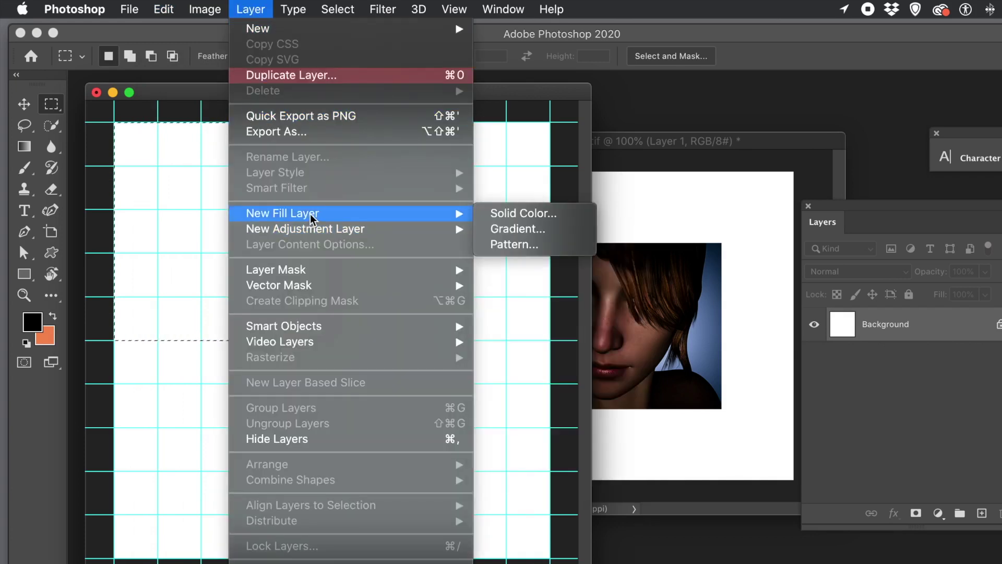
click(531, 246)
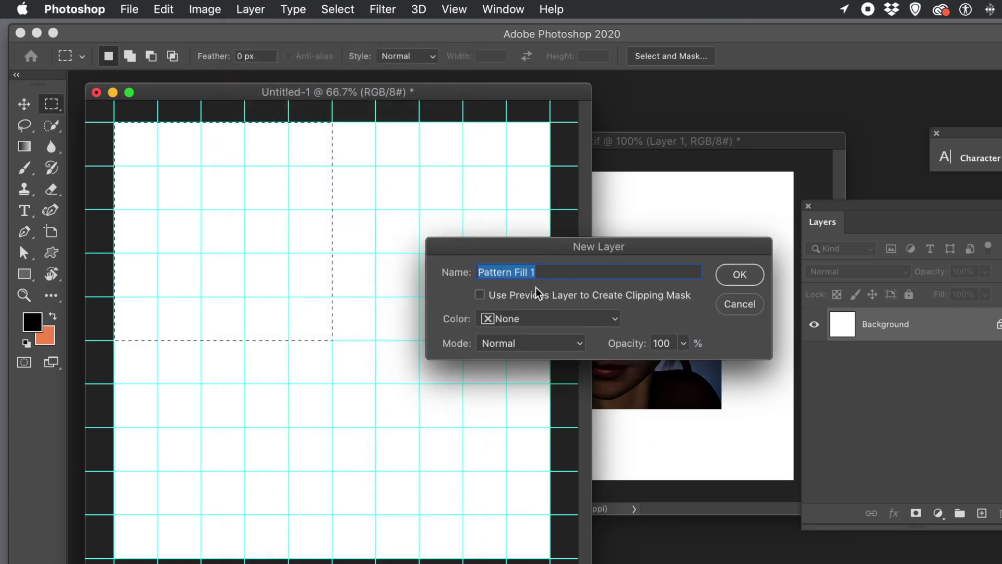
click(733, 278)
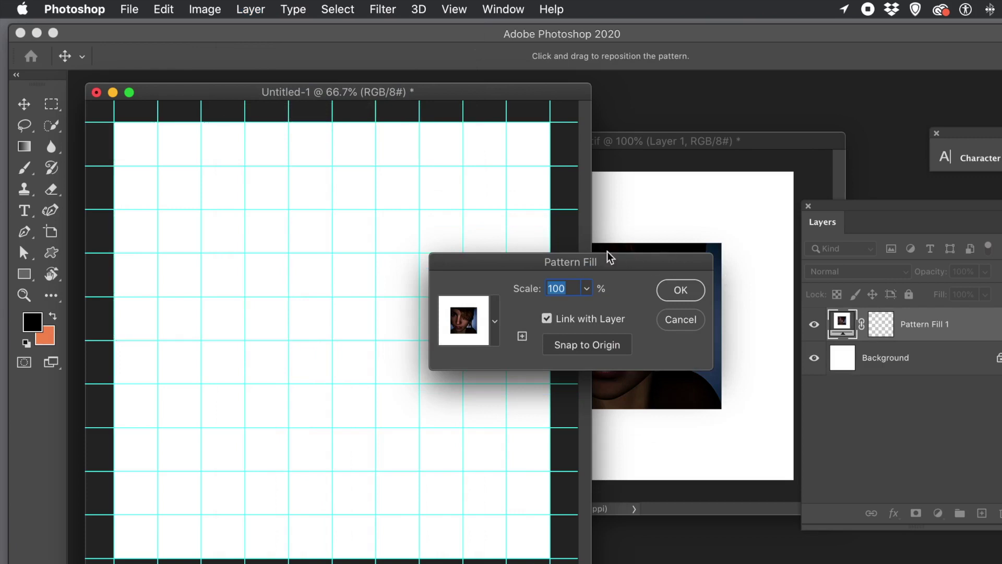
click(495, 324)
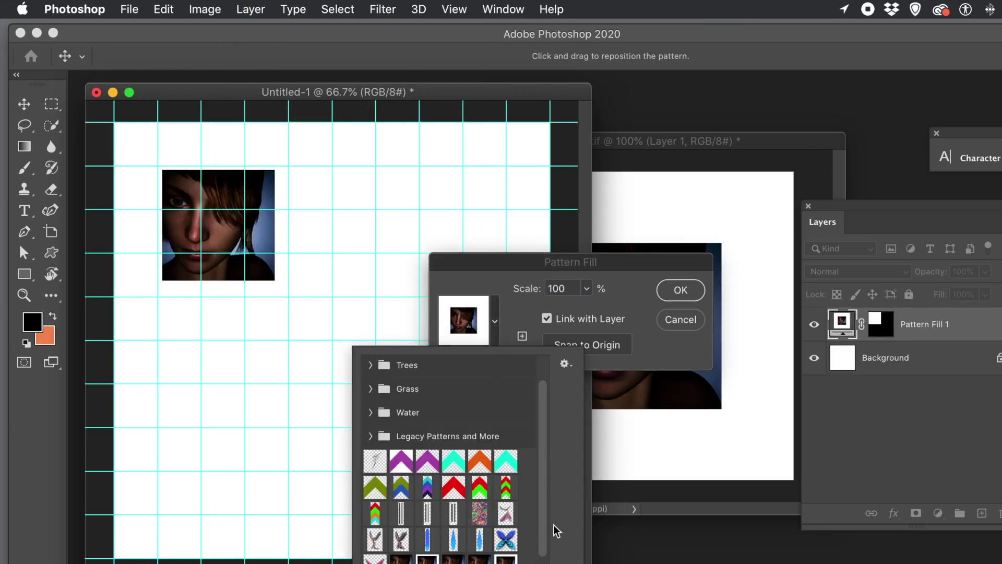
scroll(541, 527, down, 2)
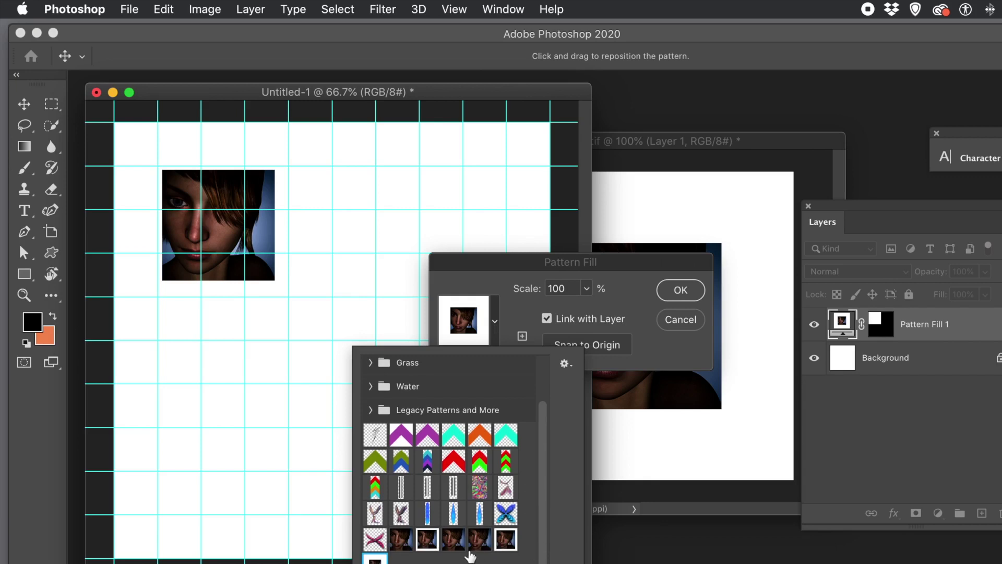
click(452, 540)
click(473, 543)
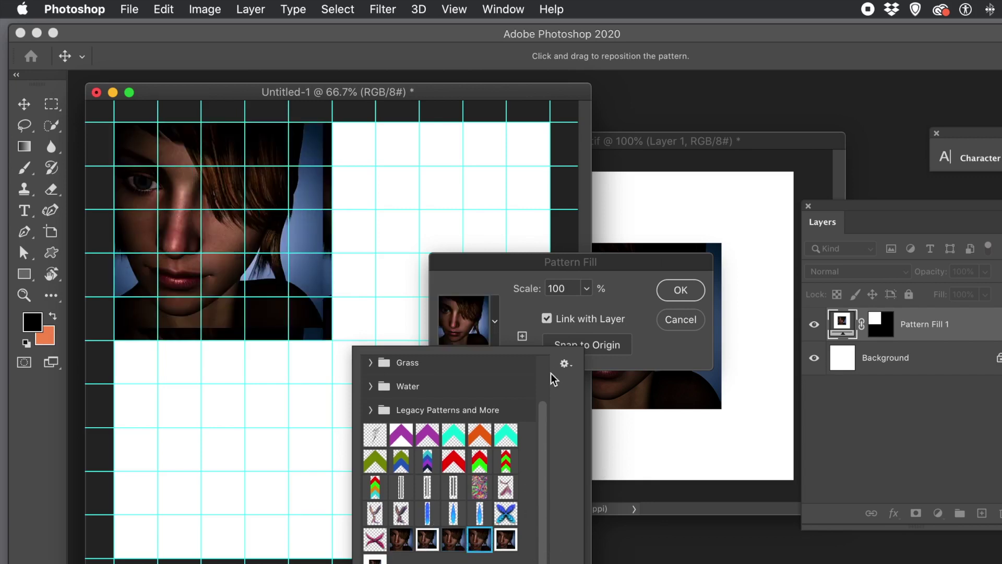
click(629, 293)
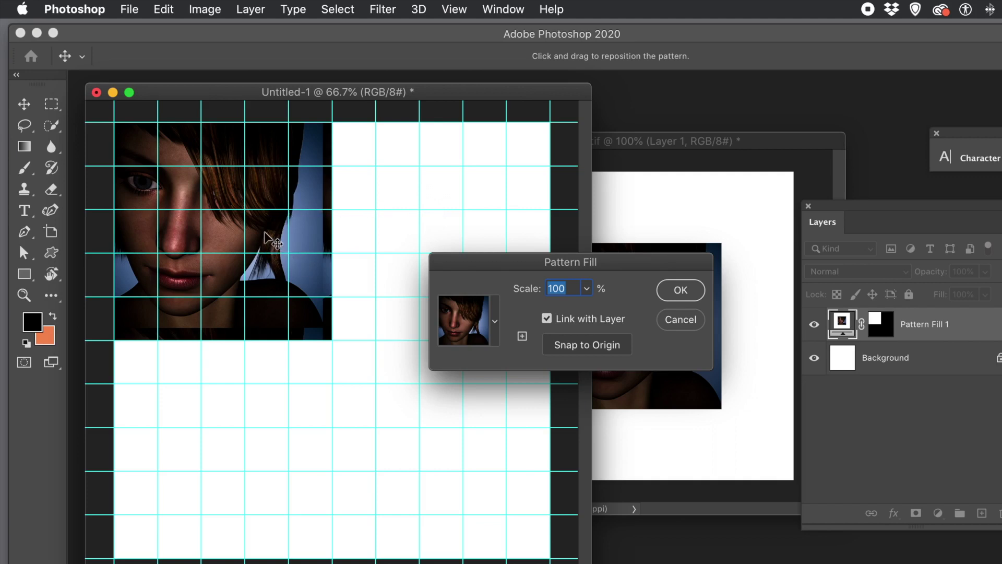
- Shift the large face pattern slightly inside its square and scale it to 104% to fill the area
mouse_move(250, 236)
mouse_down()
mouse_move(262, 235)
mouse_move(254, 238)
mouse_up()
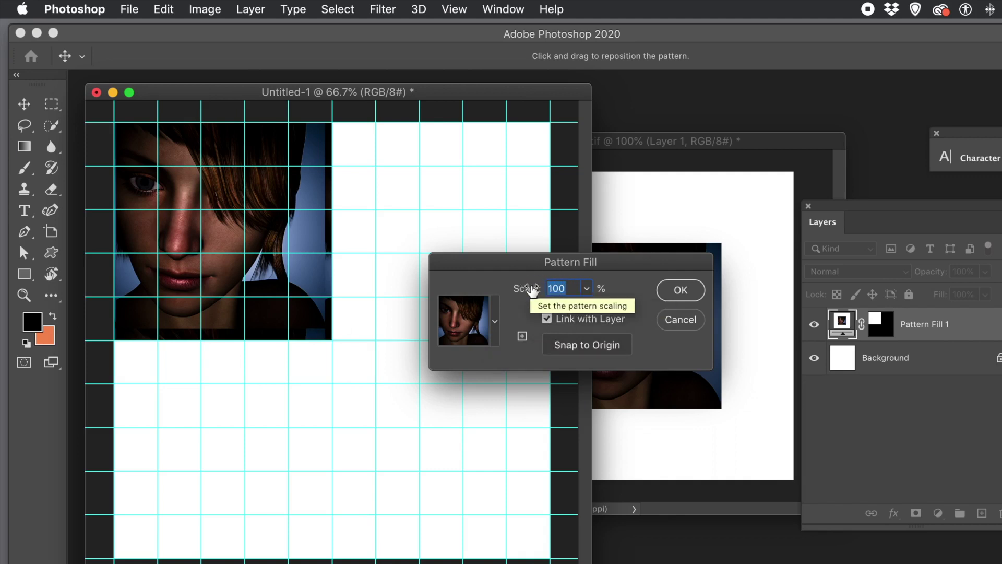
text(104)
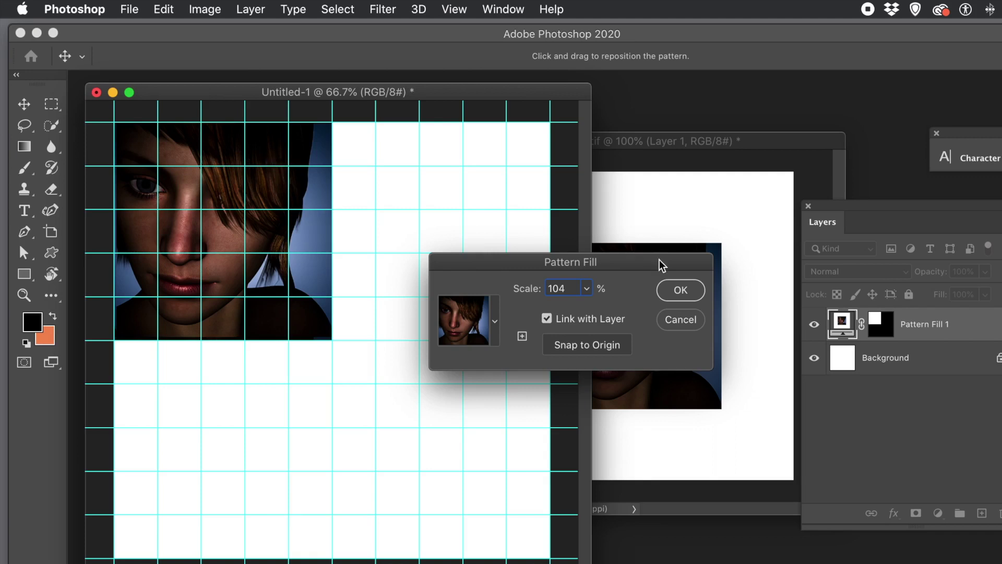
click(680, 291)
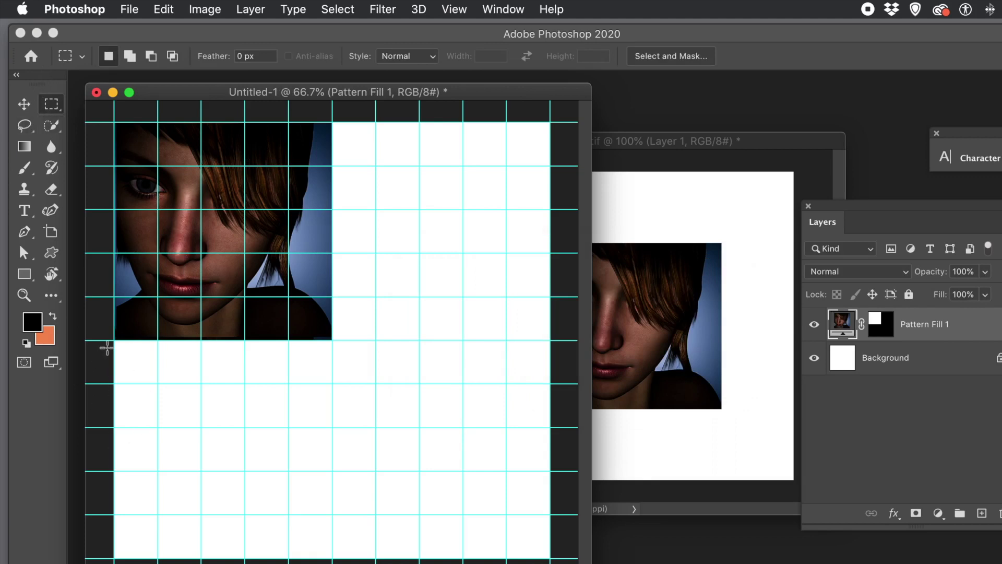
- Select a strip two guide cells wide and five high beneath the large face's left edge and add a pattern fill layer
drag(111, 343, 201, 558)
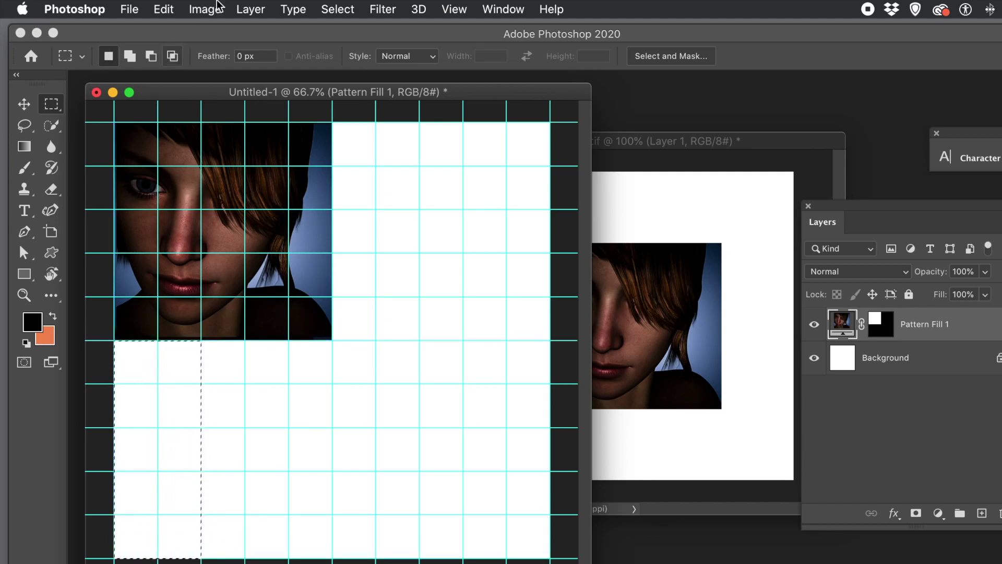
click(251, 9)
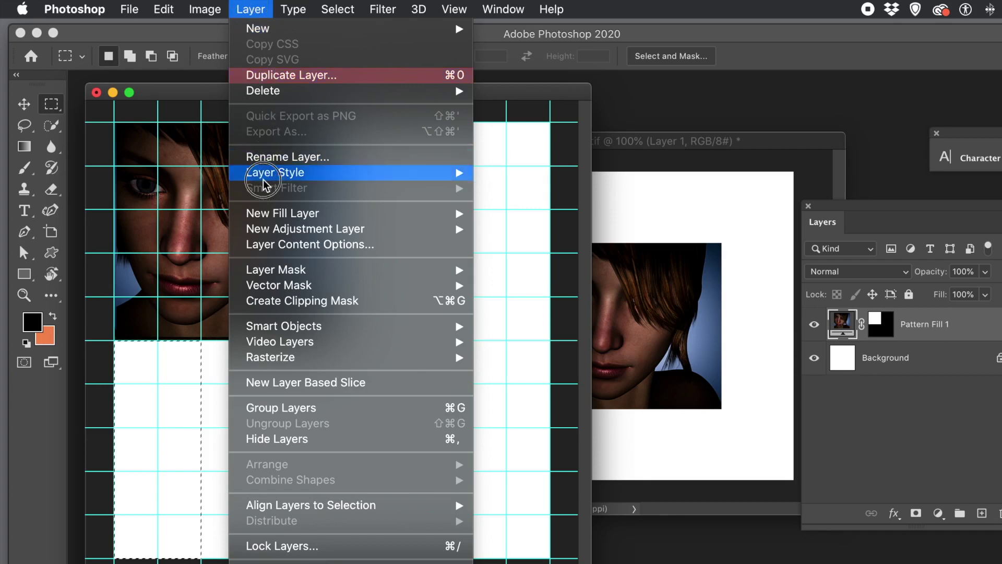
click(272, 214)
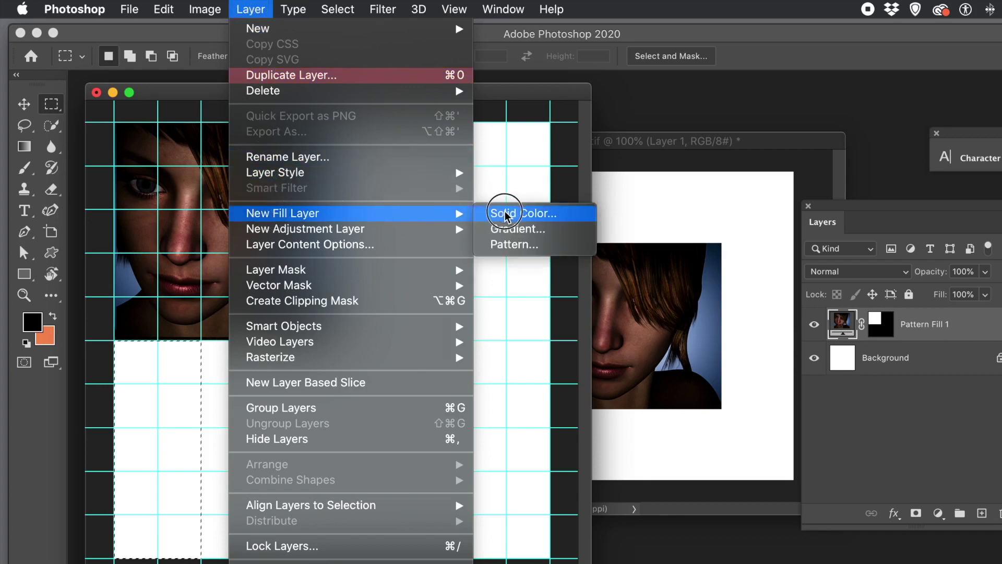
click(504, 249)
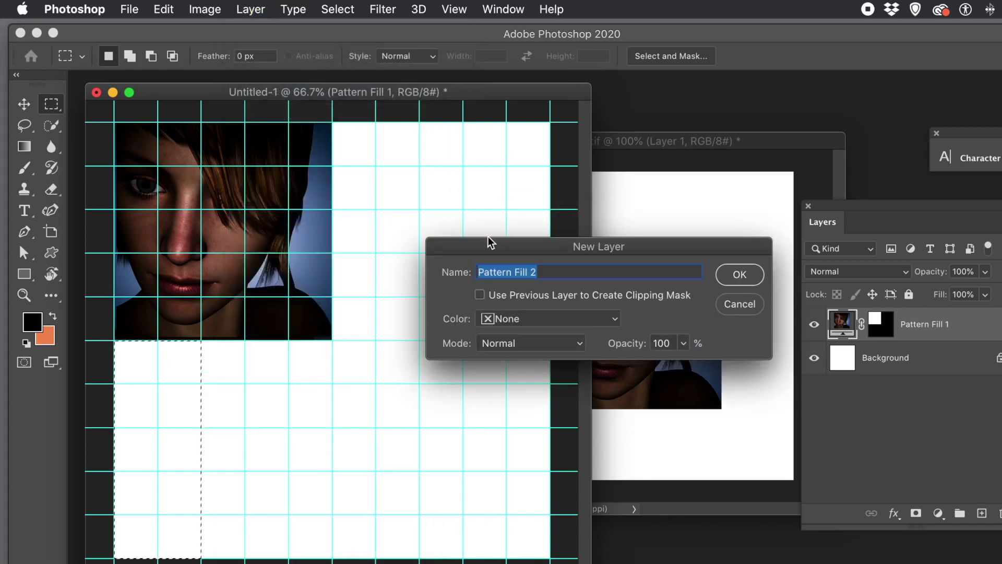
click(739, 274)
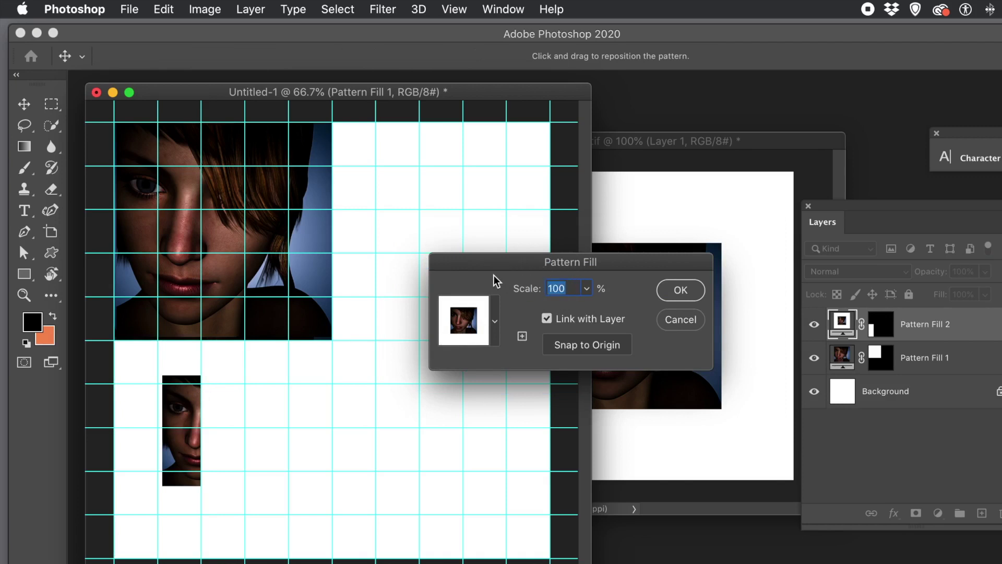
- Scale the wide-bordered face pattern in the strip to 30% and align its top row with the large face's lower edge
text(25)
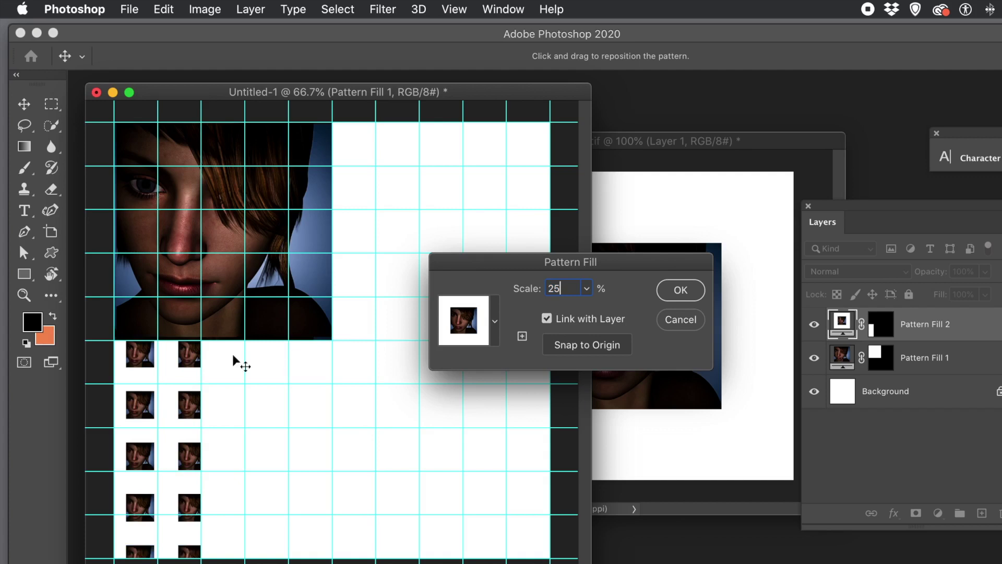
drag(189, 356, 181, 358)
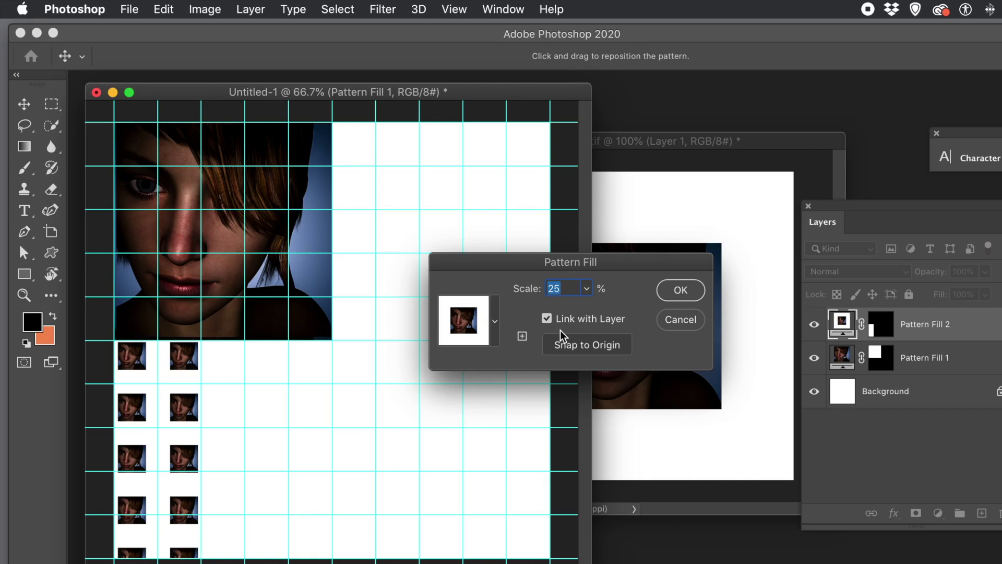
text(29)
key(Tab)
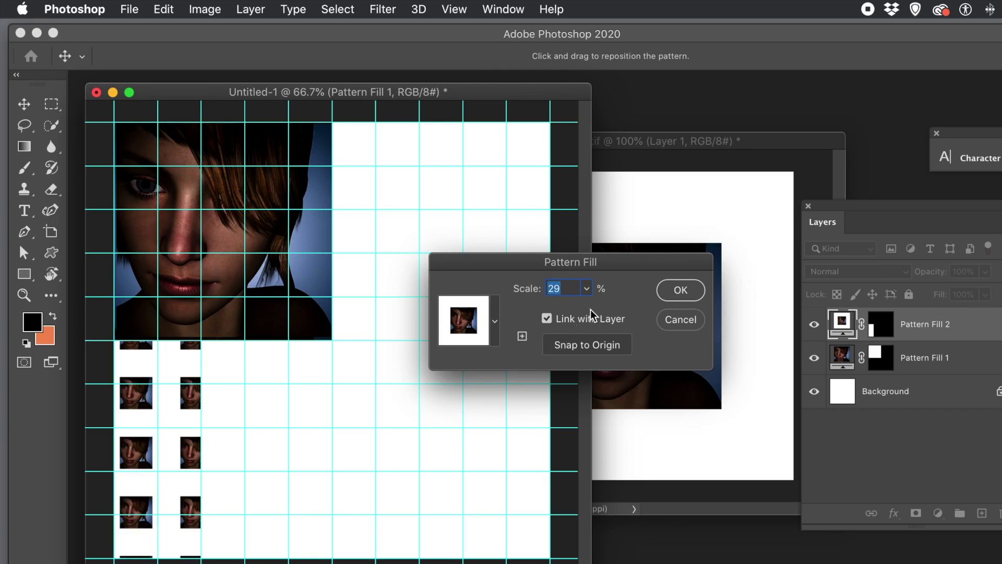
key(Up)
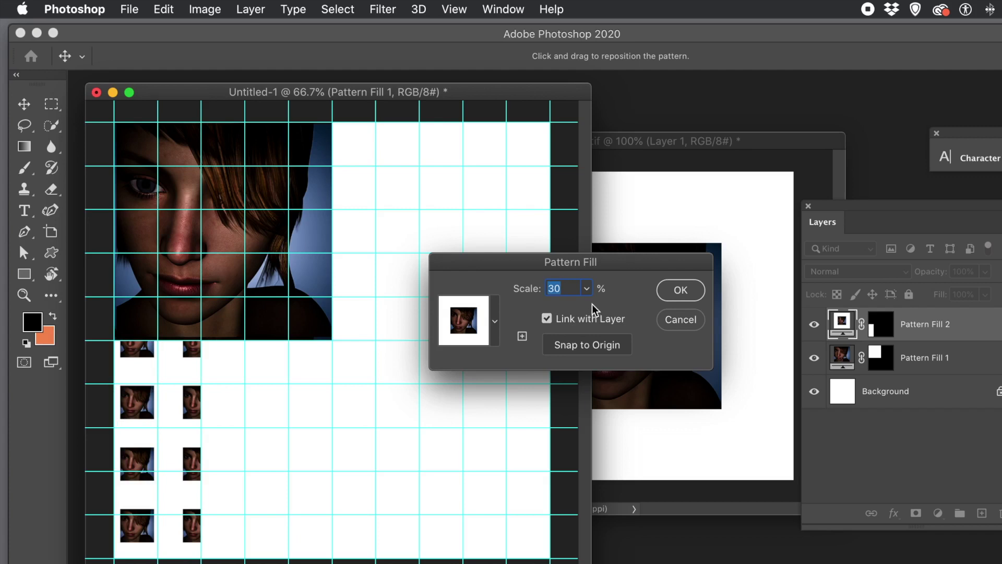
drag(202, 353, 183, 365)
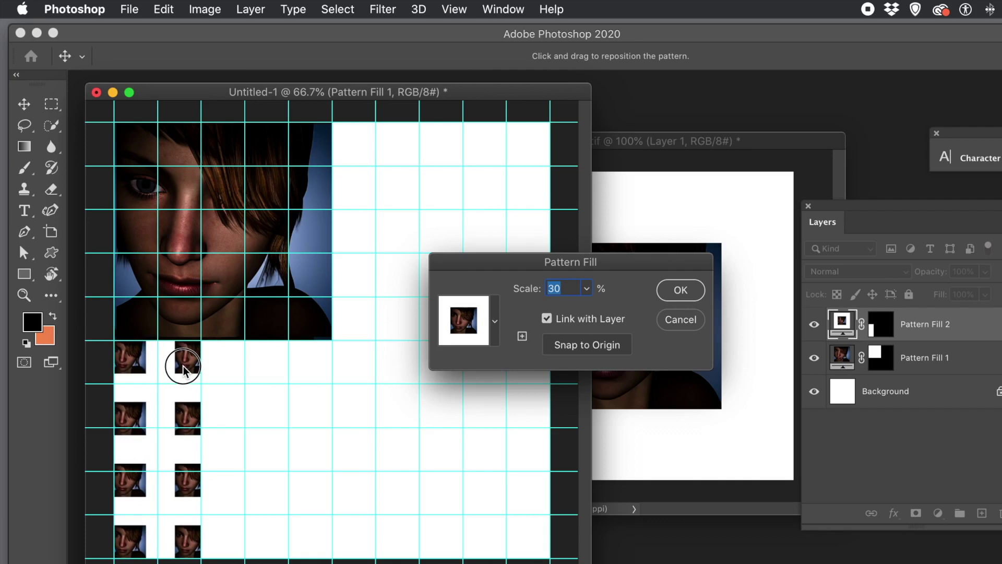
drag(183, 365, 184, 365)
click(680, 291)
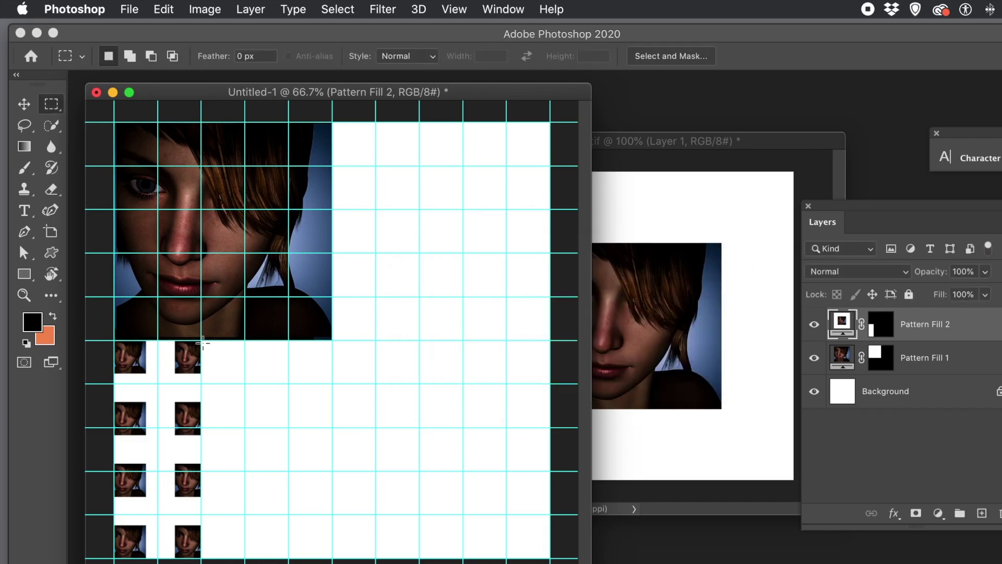
- Select the area of five by five guide cells directly right of the small-face strip and add a pattern fill layer
drag(201, 340, 420, 558)
click(163, 9)
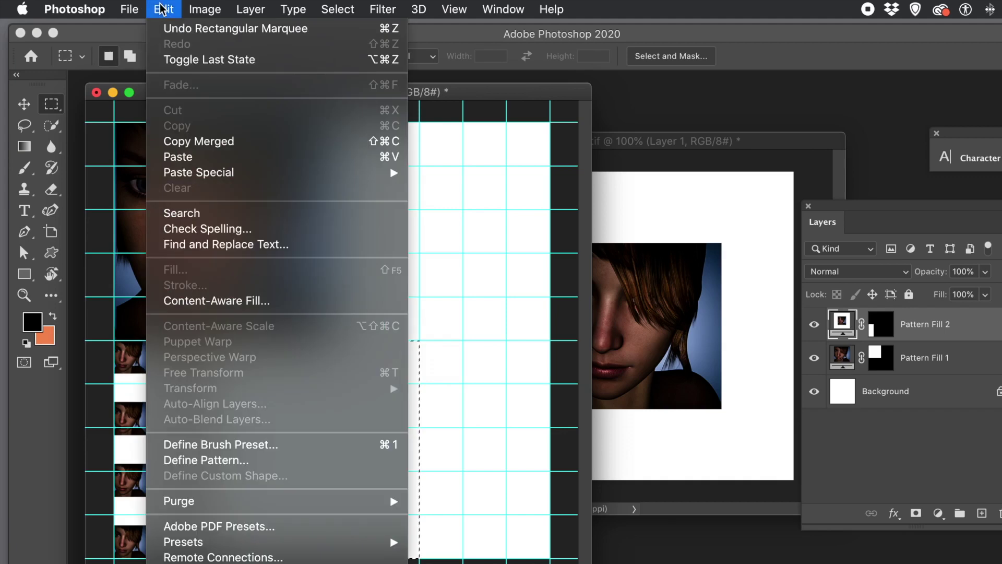
mouse_move(270, 9)
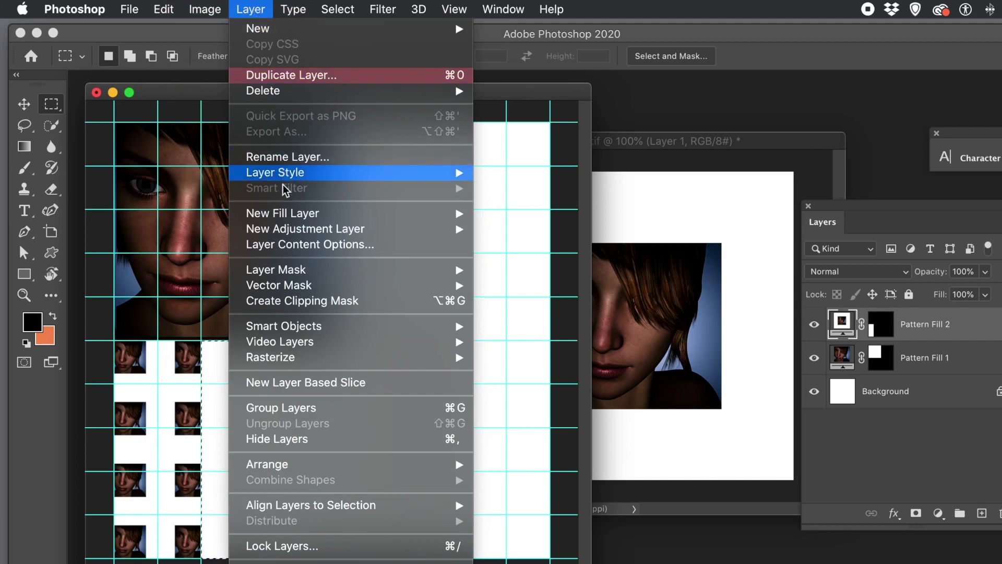
mouse_move(284, 219)
click(533, 246)
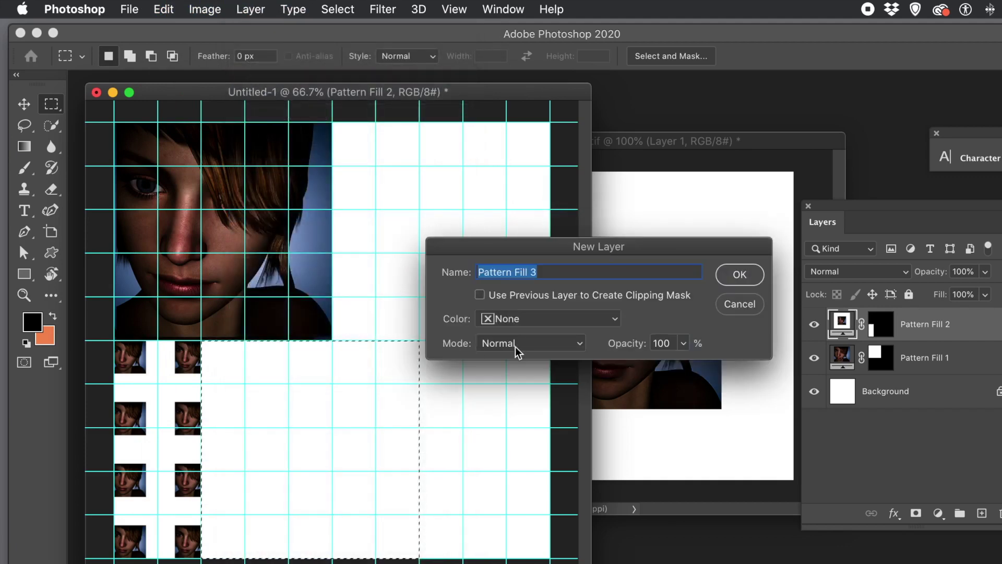
click(738, 276)
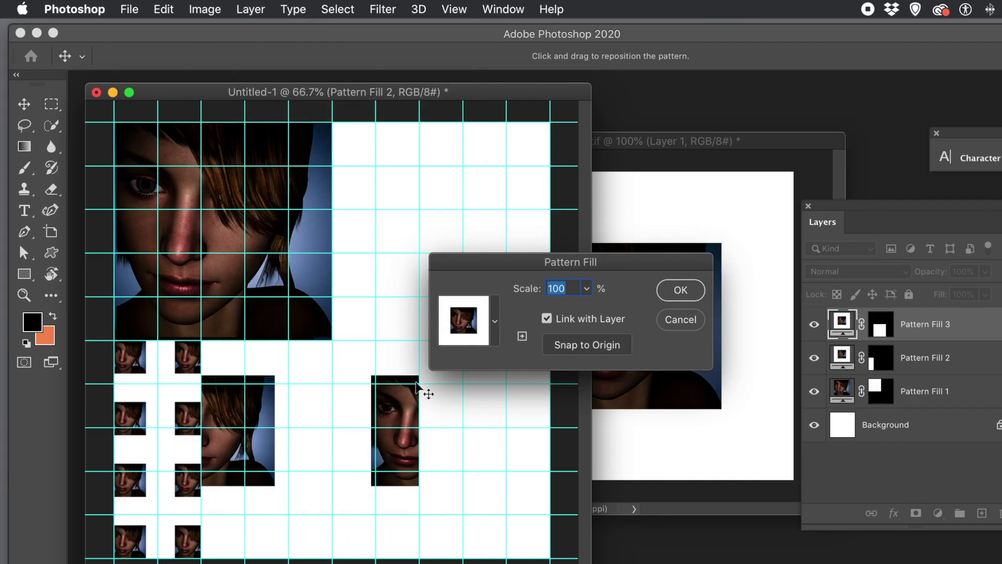
- Choose the face pattern with the narrow white border for the new five-by-five fill
click(493, 329)
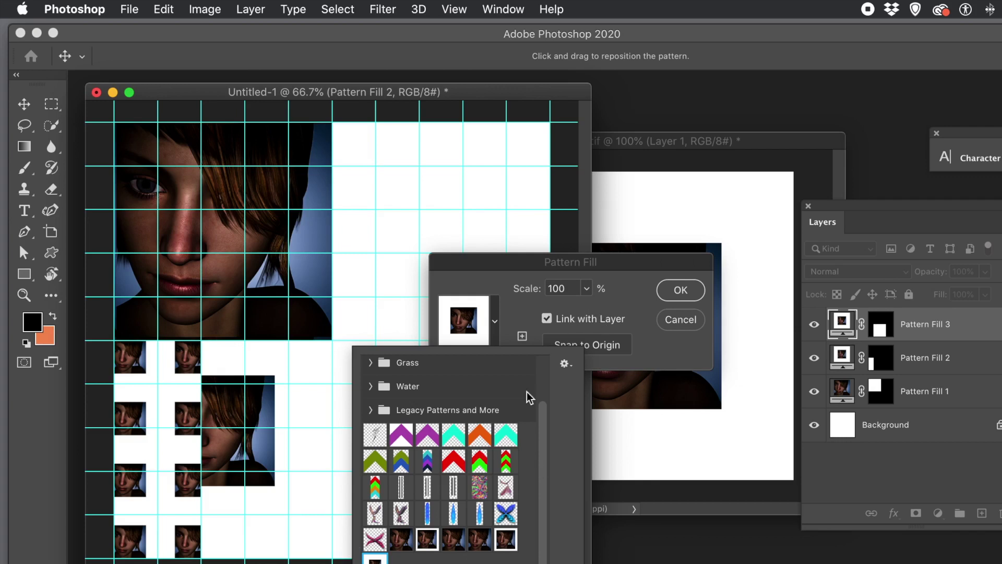
click(505, 539)
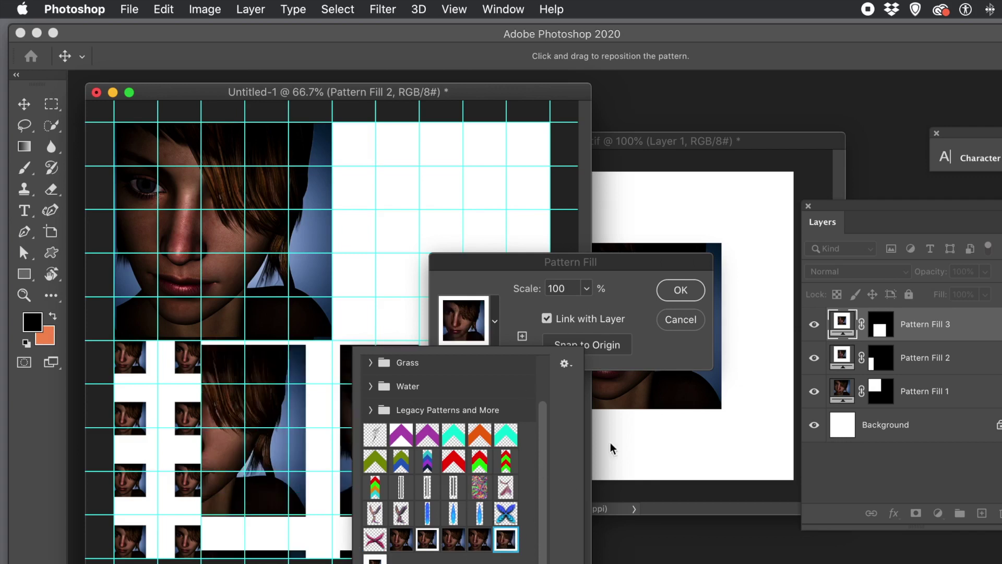
click(646, 345)
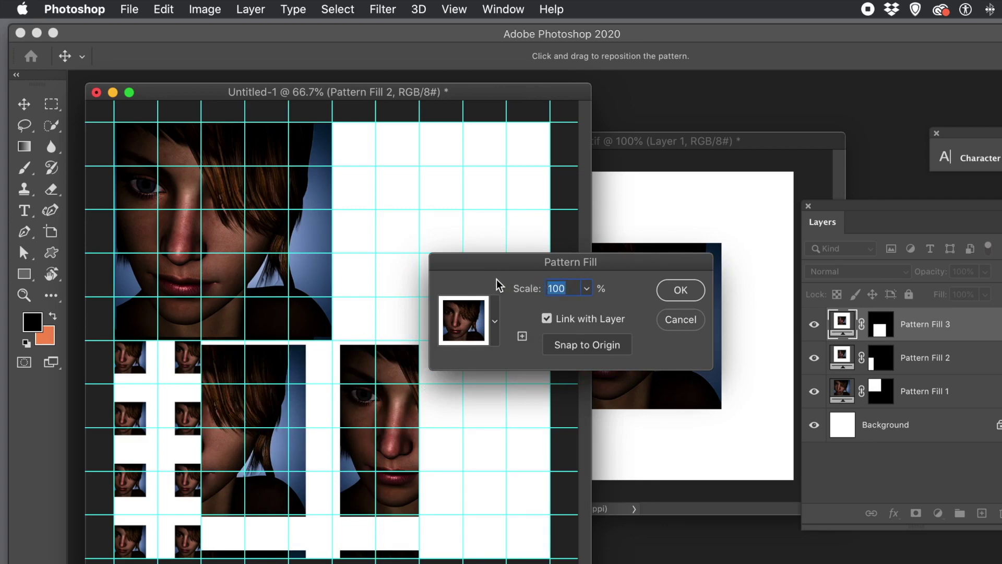
- Scale the narrow-bordered face pattern to 26% and reposition it so four by four whole faces fit inside the square
text(25)
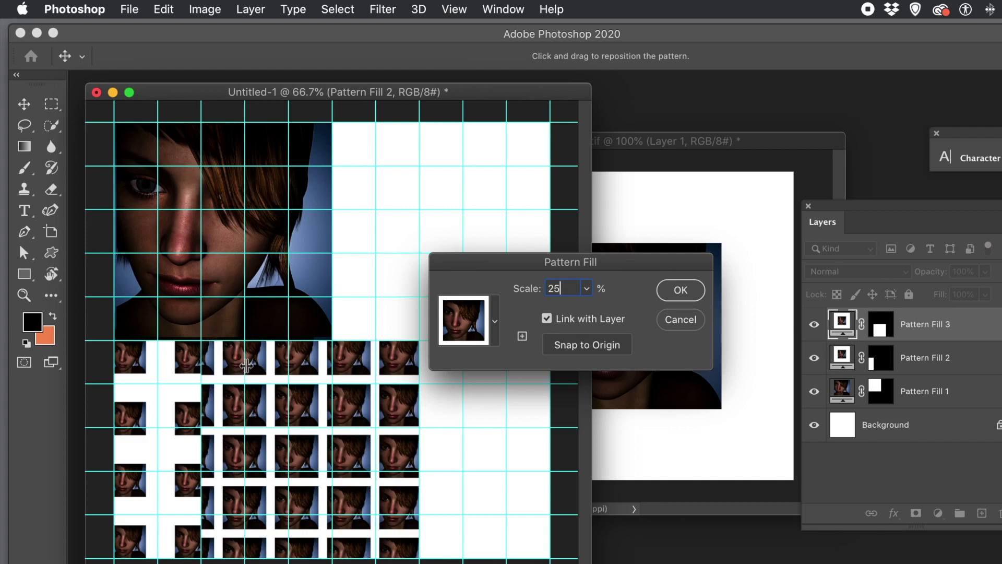
mouse_move(239, 367)
mouse_down()
mouse_move(255, 367)
mouse_move(246, 376)
mouse_up()
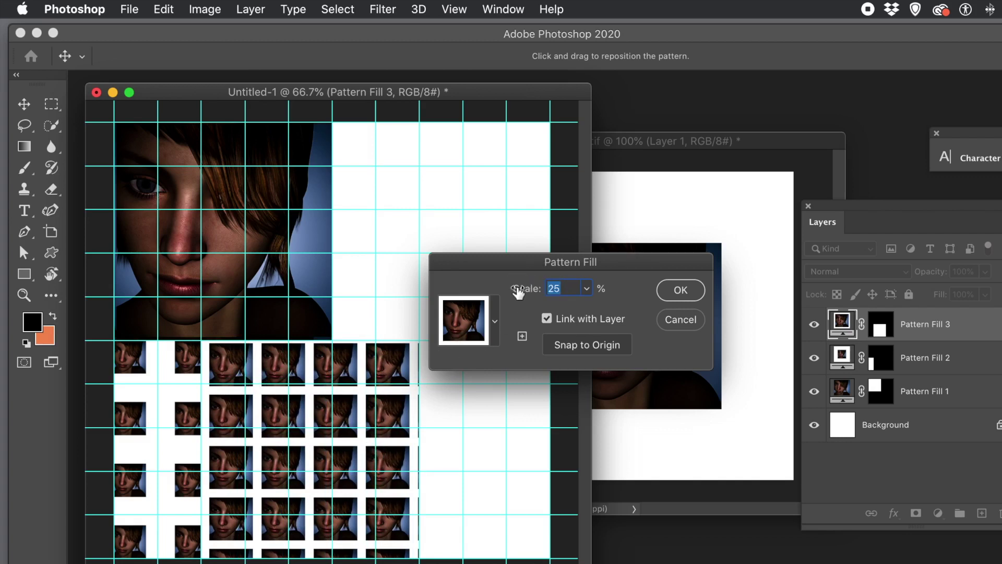
text(26)
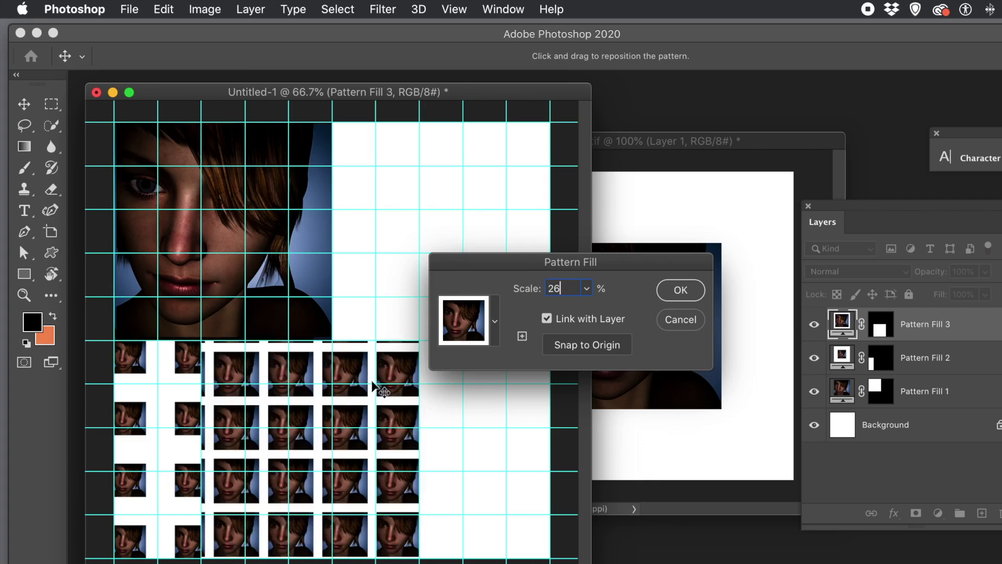
click(391, 364)
drag(390, 363, 387, 362)
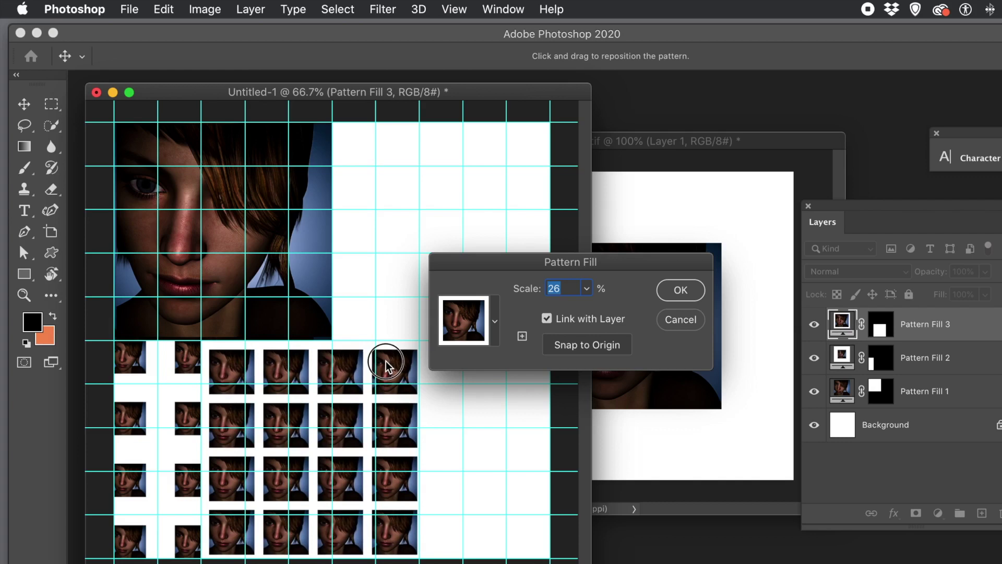
drag(386, 362, 384, 359)
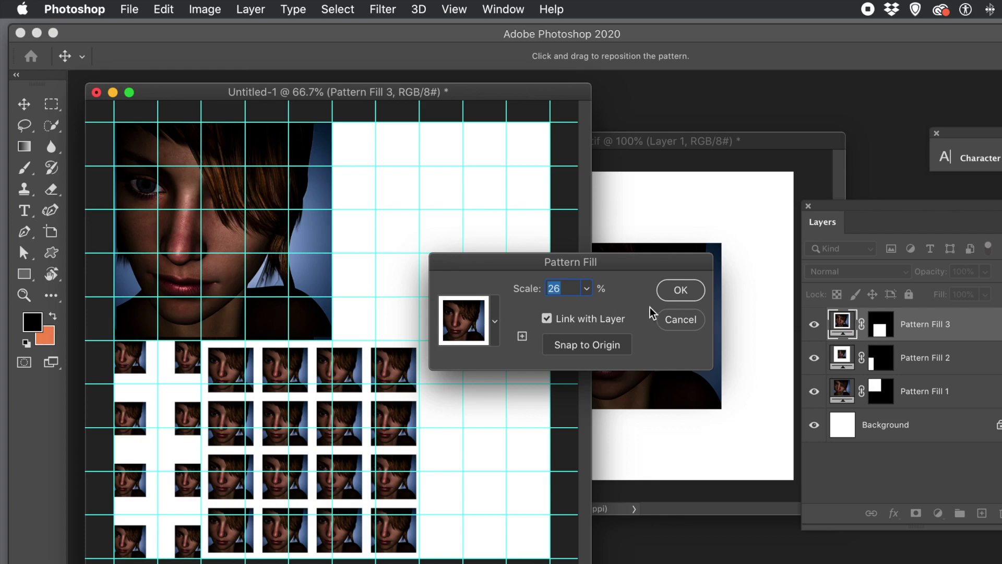
click(690, 302)
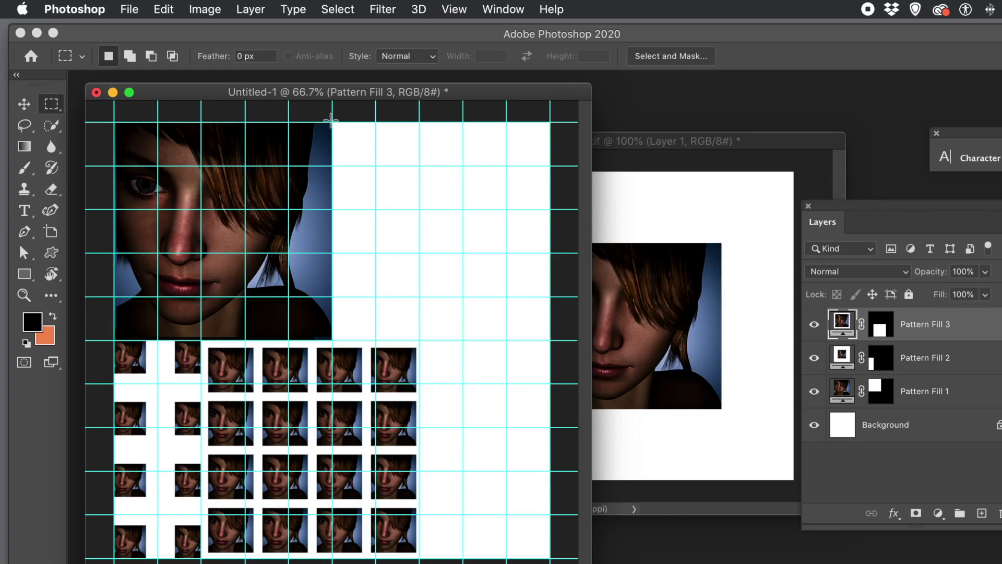
- Select the area of five by five guide cells directly right of the large face and add a pattern fill layer
drag(330, 121, 561, 337)
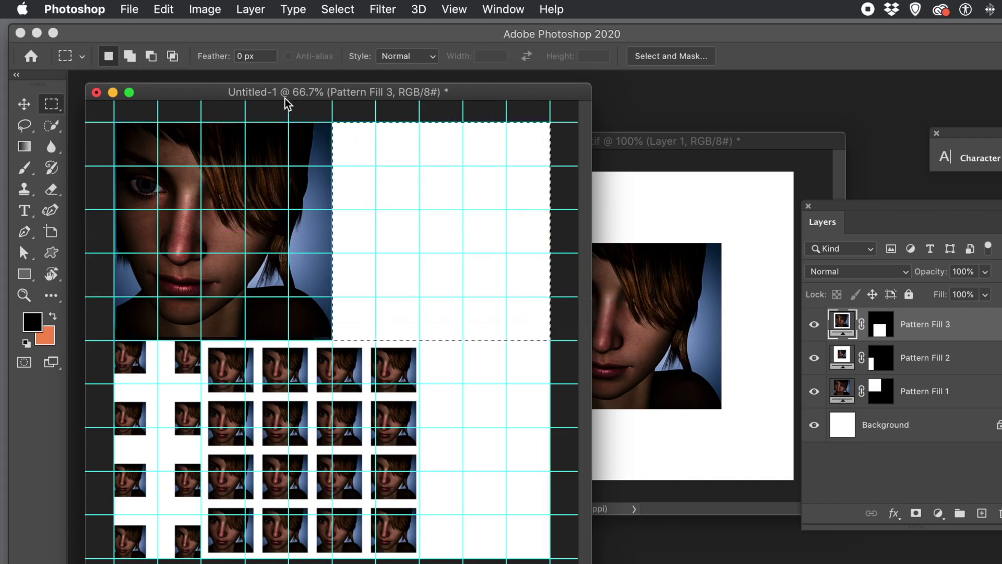
click(267, 13)
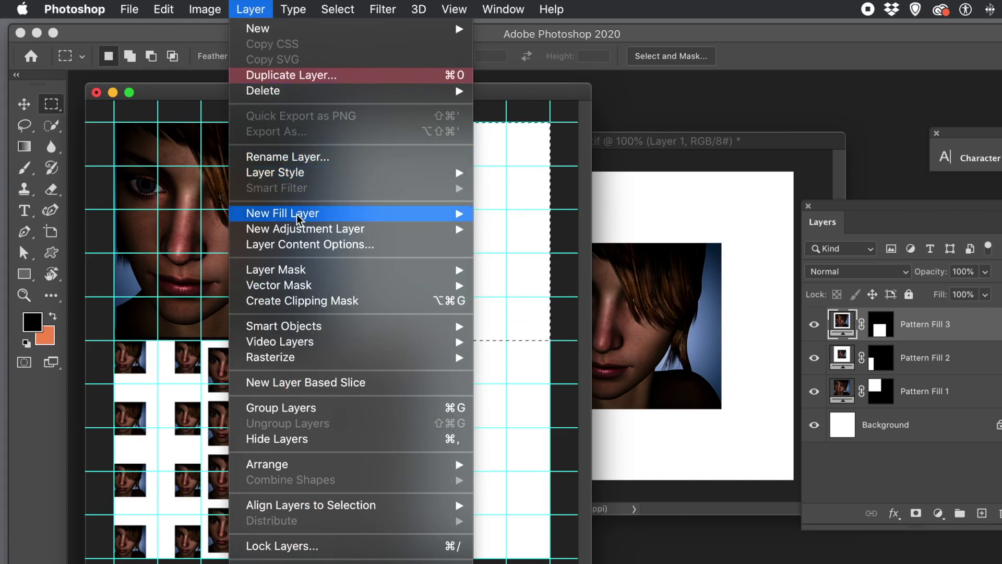
mouse_move(299, 218)
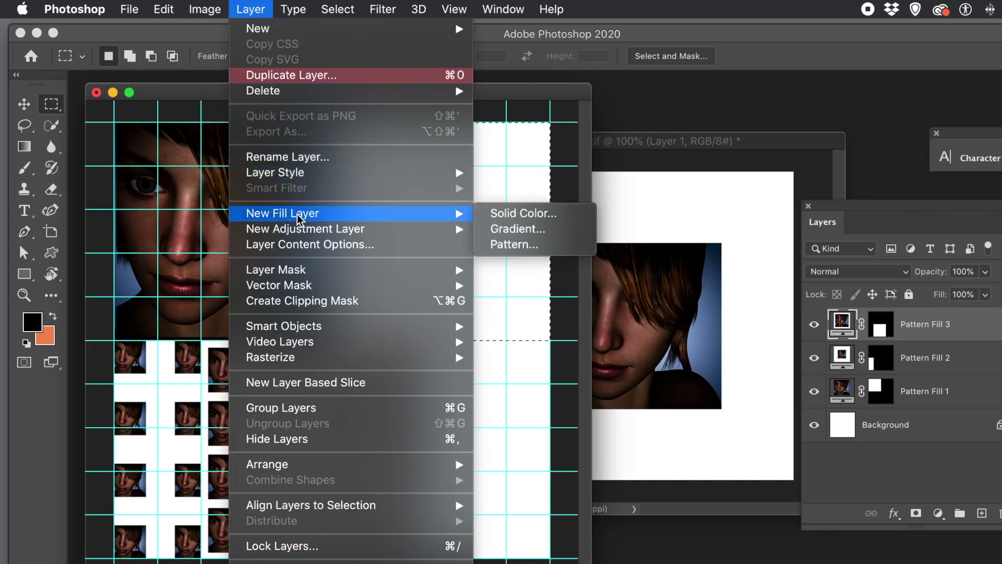
click(502, 249)
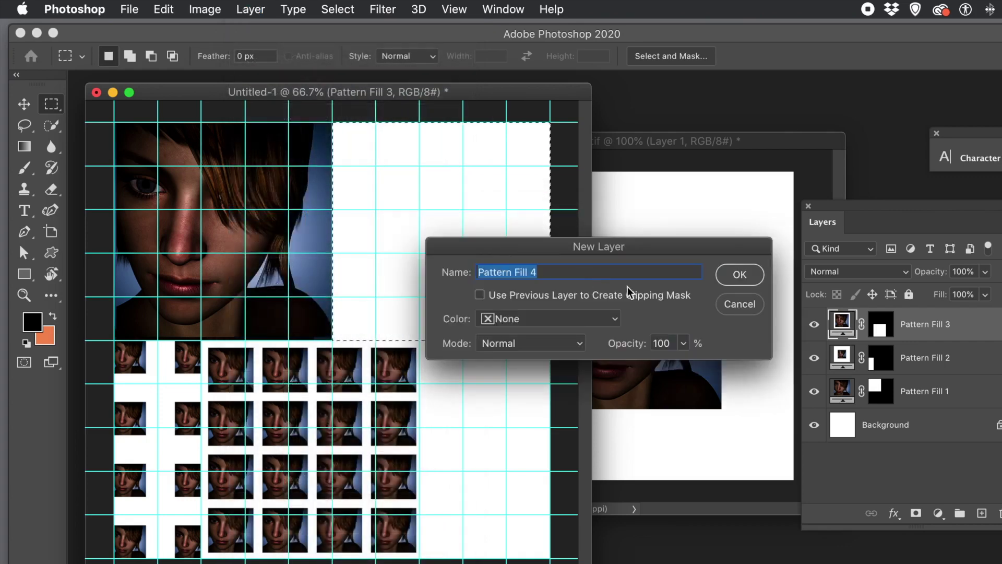
click(740, 286)
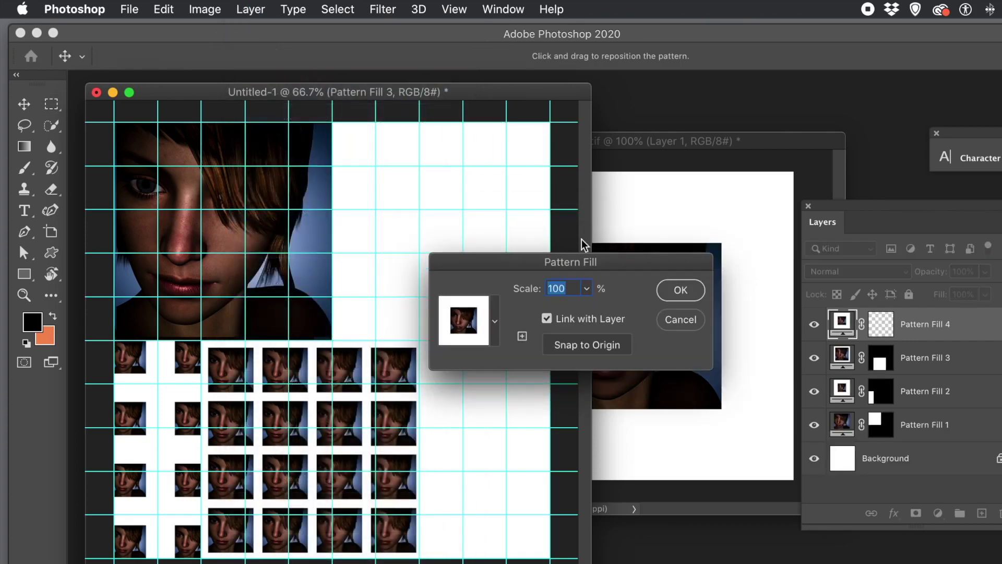
- Choose the borderless face pattern for the new fill beside the large face
click(494, 324)
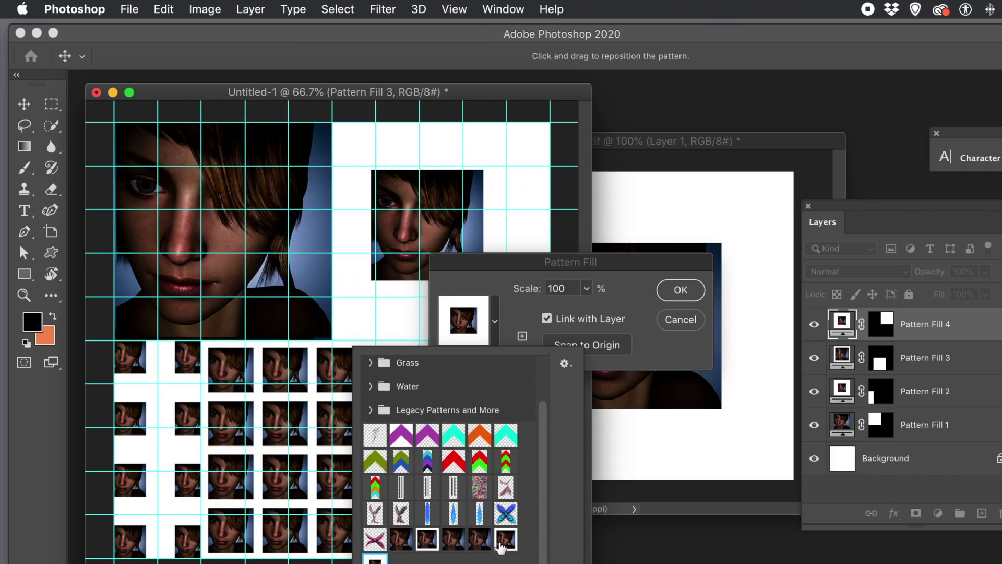
click(481, 543)
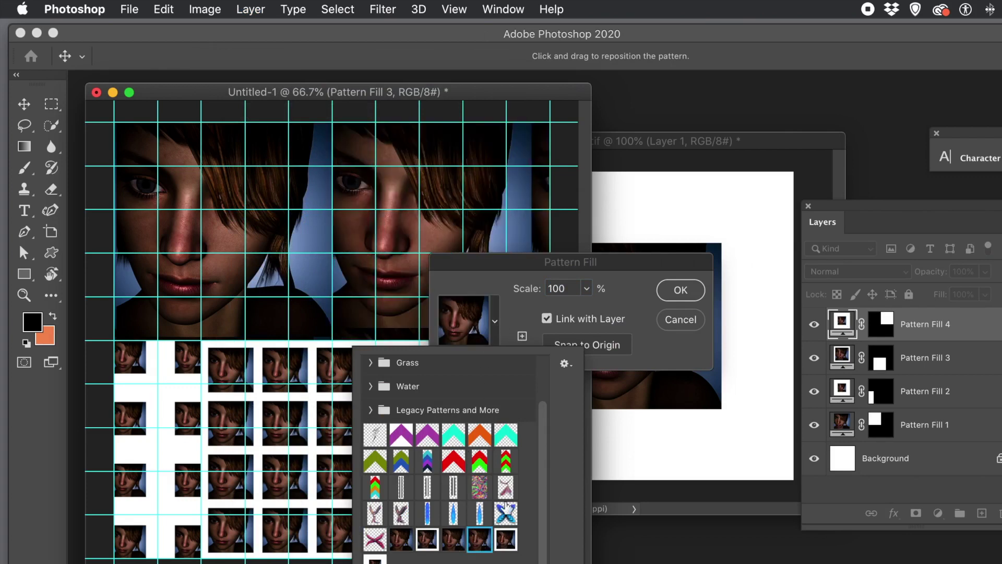
click(644, 270)
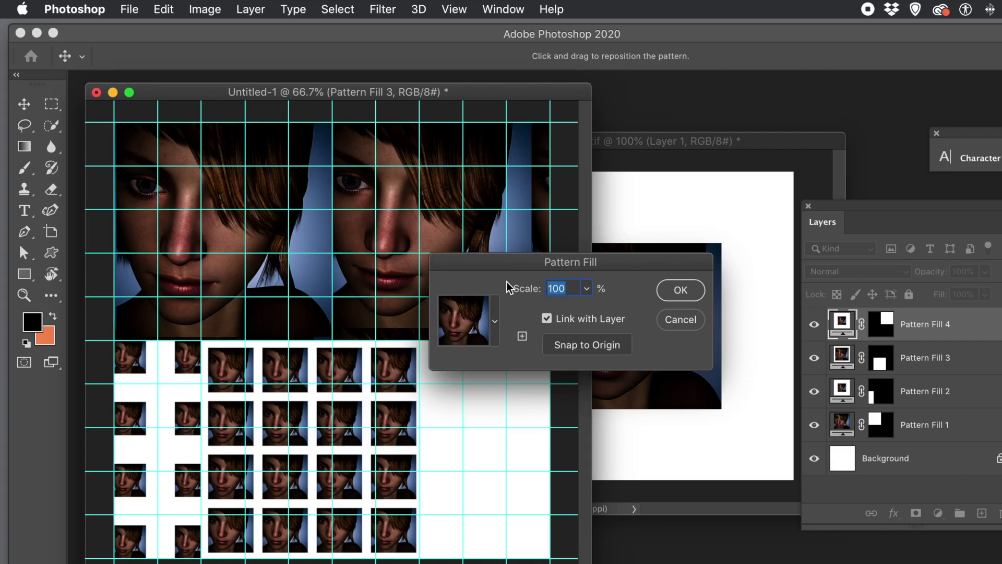
- Try the borderless face pattern at 150% scale, shifting it so the face starts at the square's left edge
text(1)
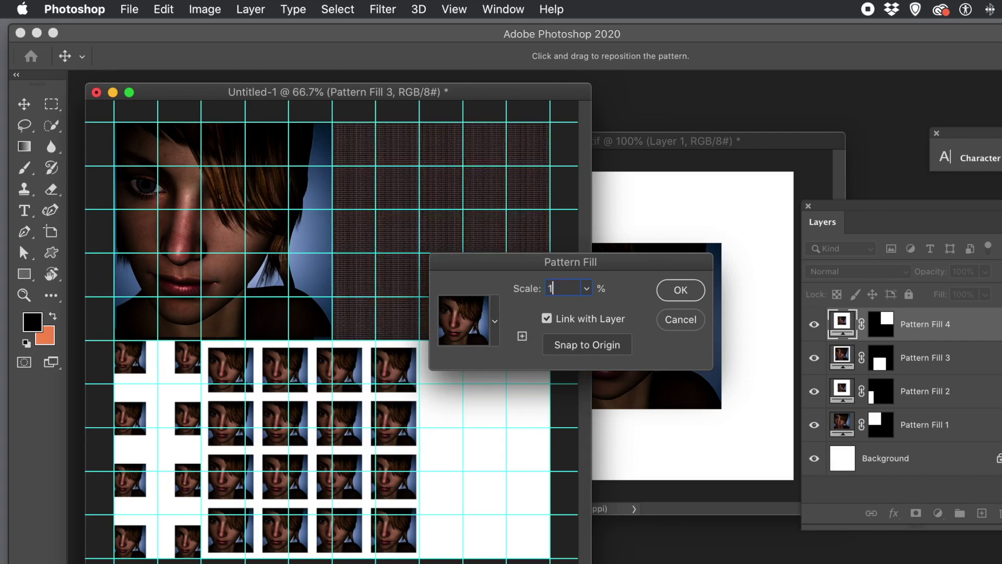
text(50)
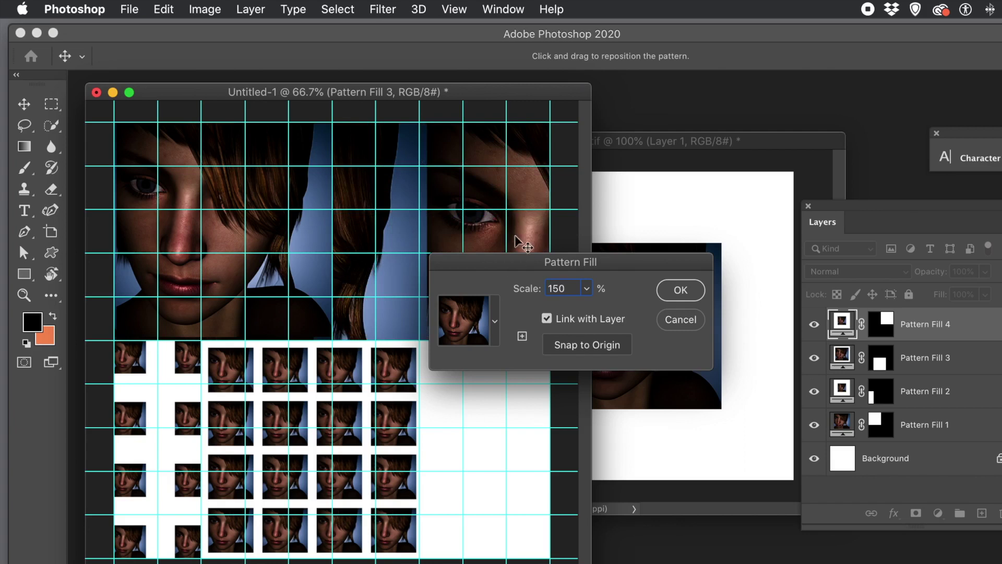
drag(497, 213, 378, 192)
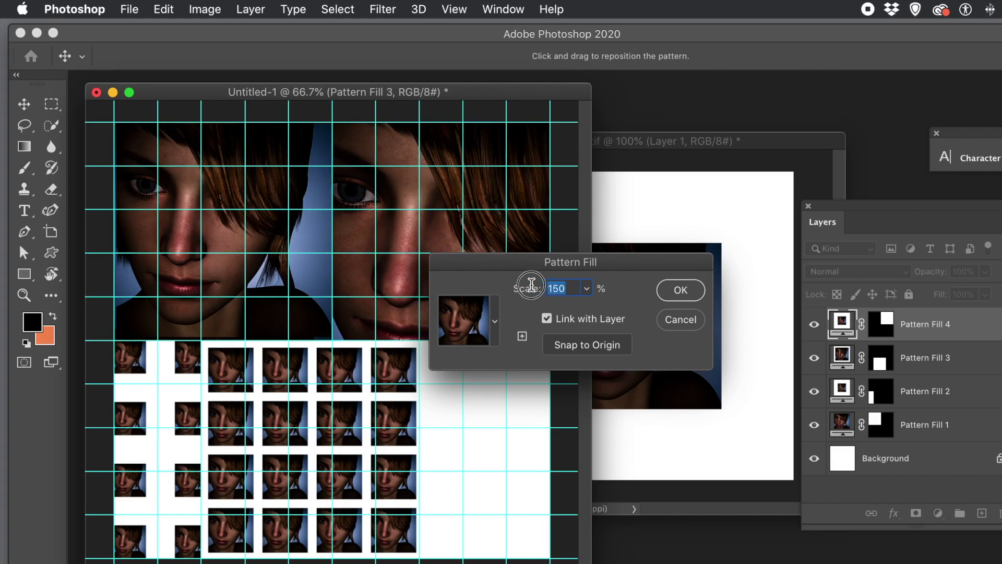
- Scale the borderless face pattern to 180% and reposition it so a close-up of the eye and nose fills the square
text(1)
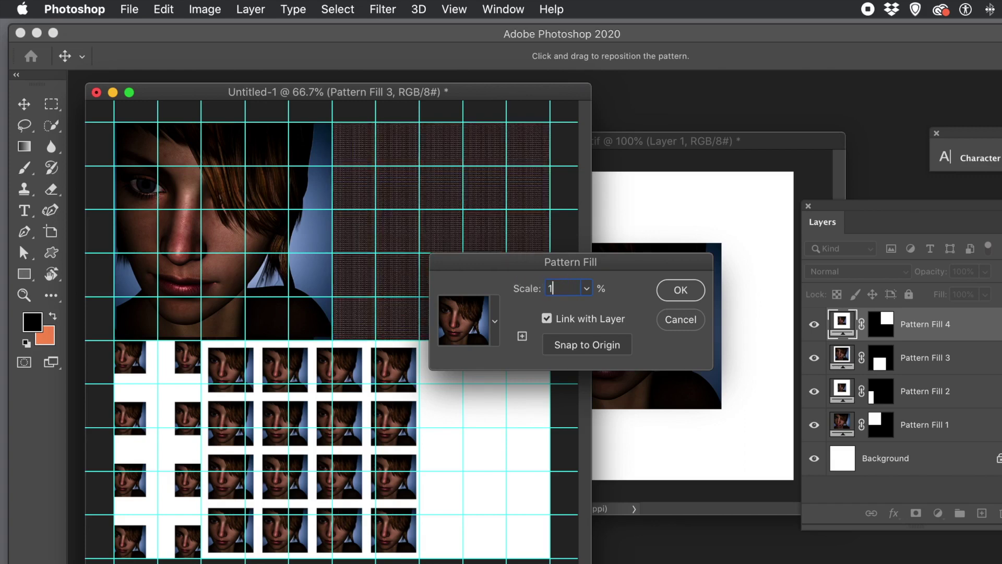
text(80)
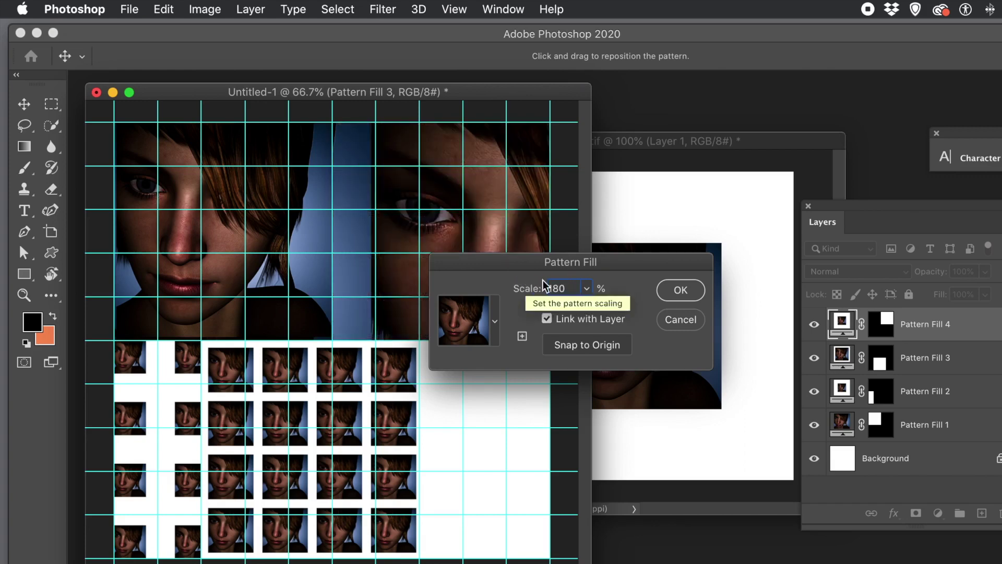
drag(480, 197, 432, 197)
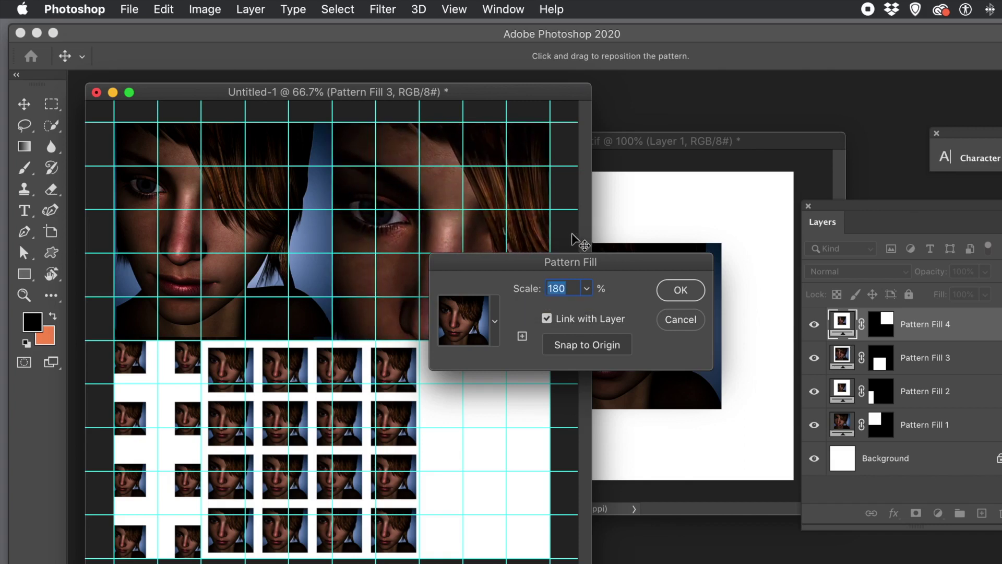
drag(559, 259, 719, 271)
click(824, 295)
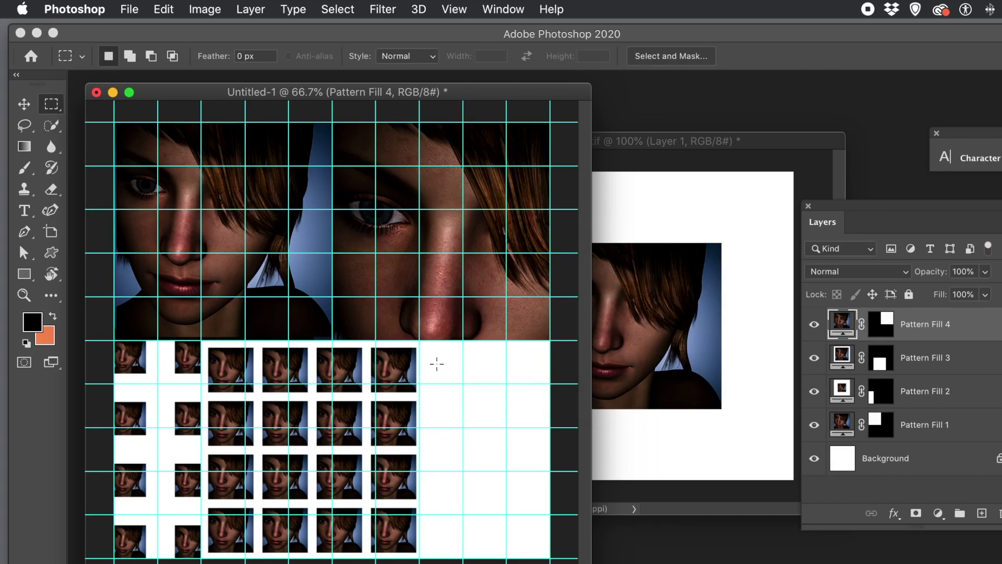
- Select the remaining blank area of three by five guide cells below the close-up face and add a pattern fill layer
drag(421, 338, 548, 554)
click(245, 10)
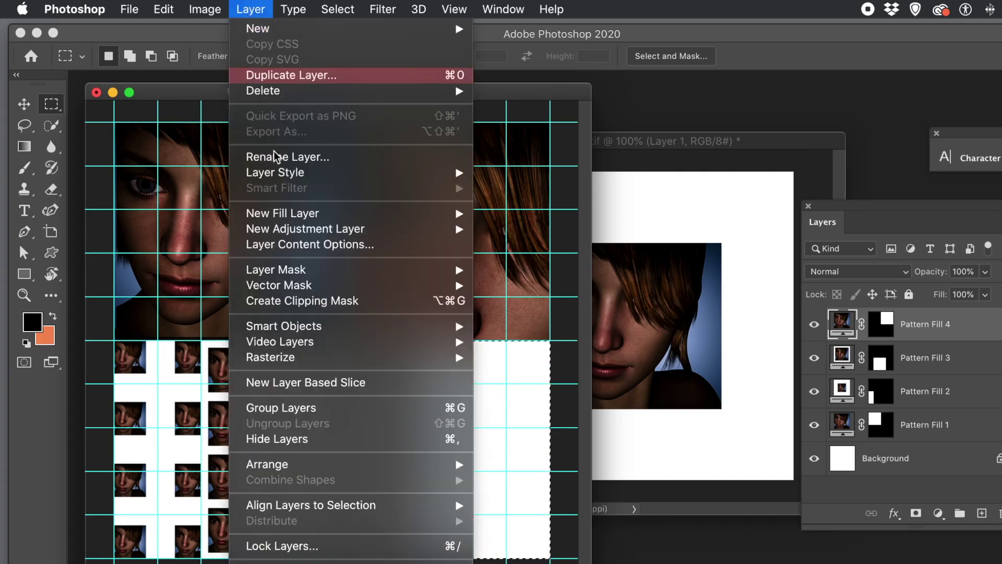
mouse_move(311, 214)
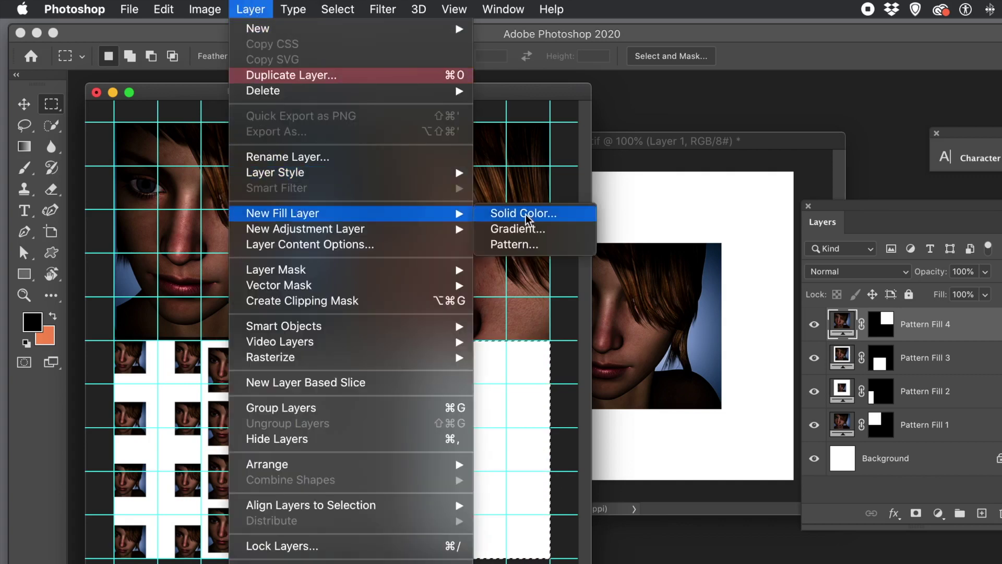
click(516, 244)
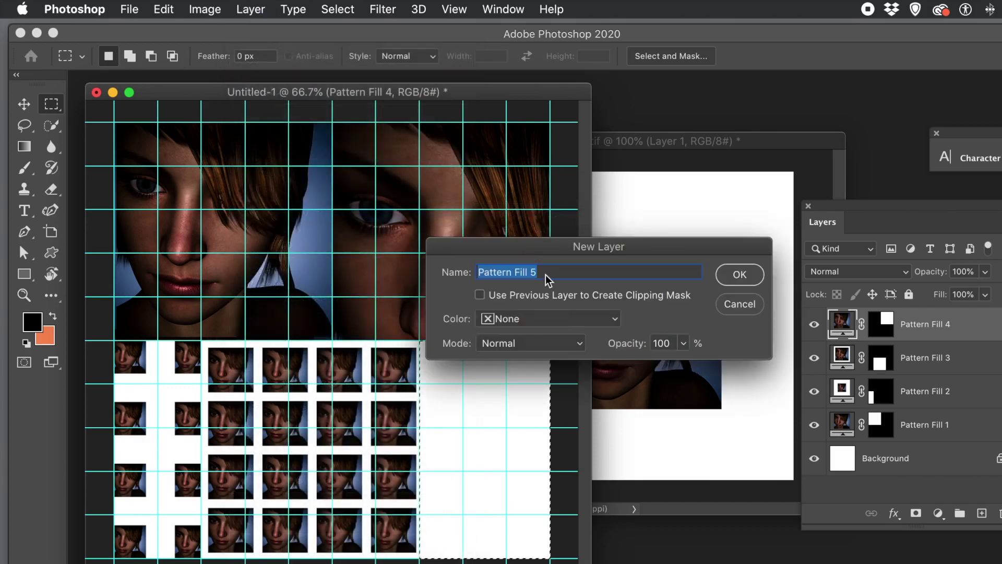
click(737, 275)
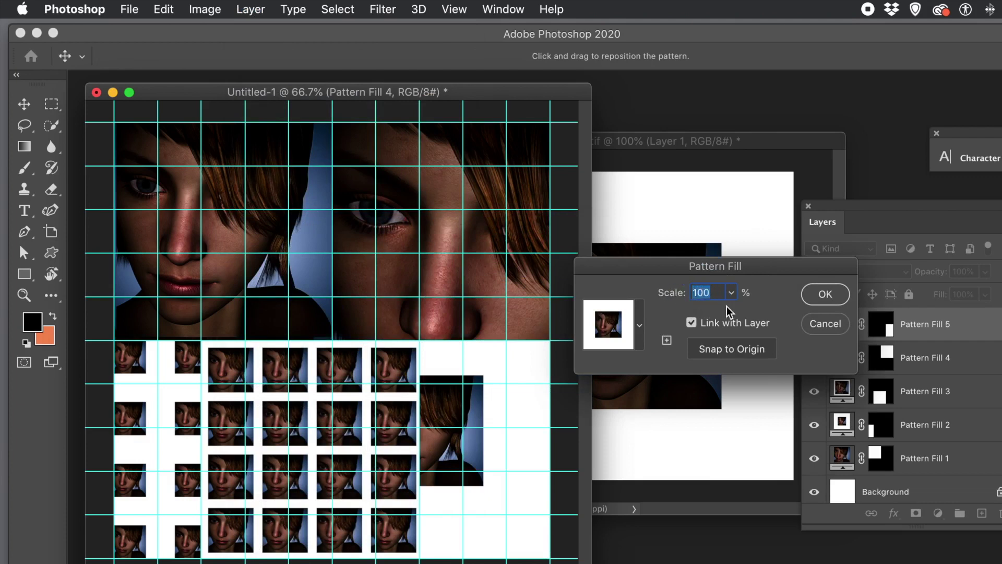
- Try the wide-bordered face pattern at 25%, 10% and 11% scale, shifting it within the strip at the two smaller trial scales
text(2)
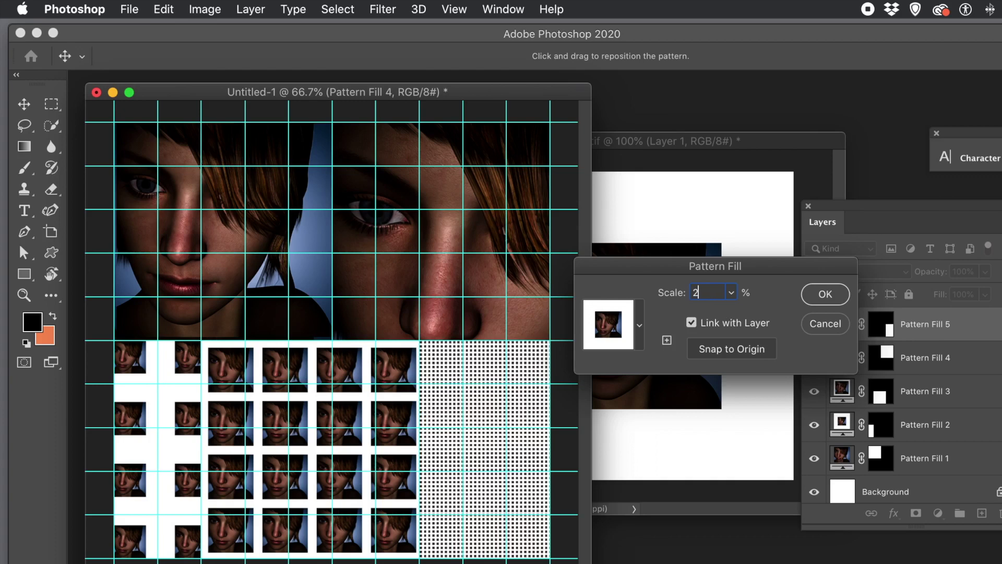
text(5)
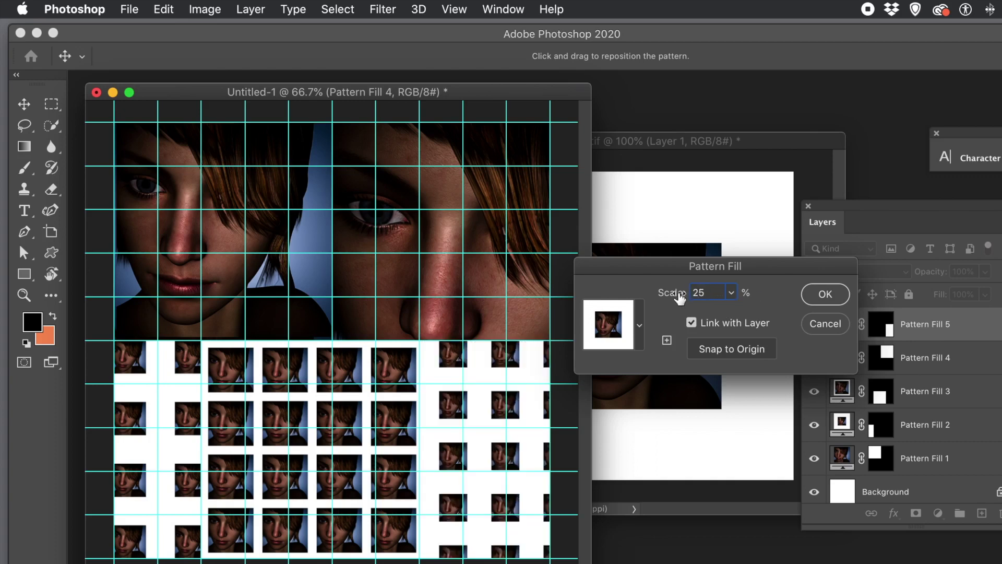
drag(708, 291, 684, 291)
text(10)
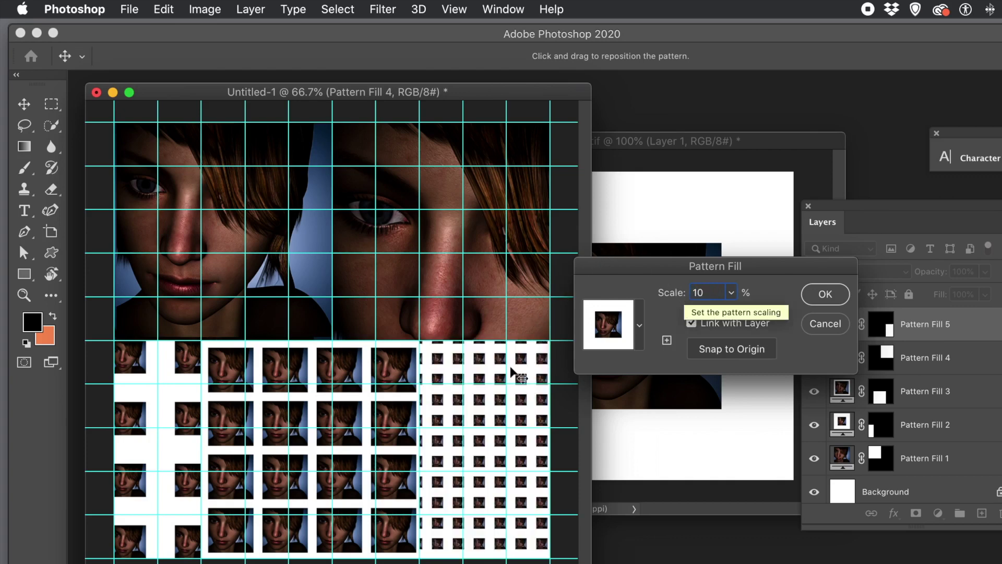
drag(501, 365, 493, 364)
click(684, 287)
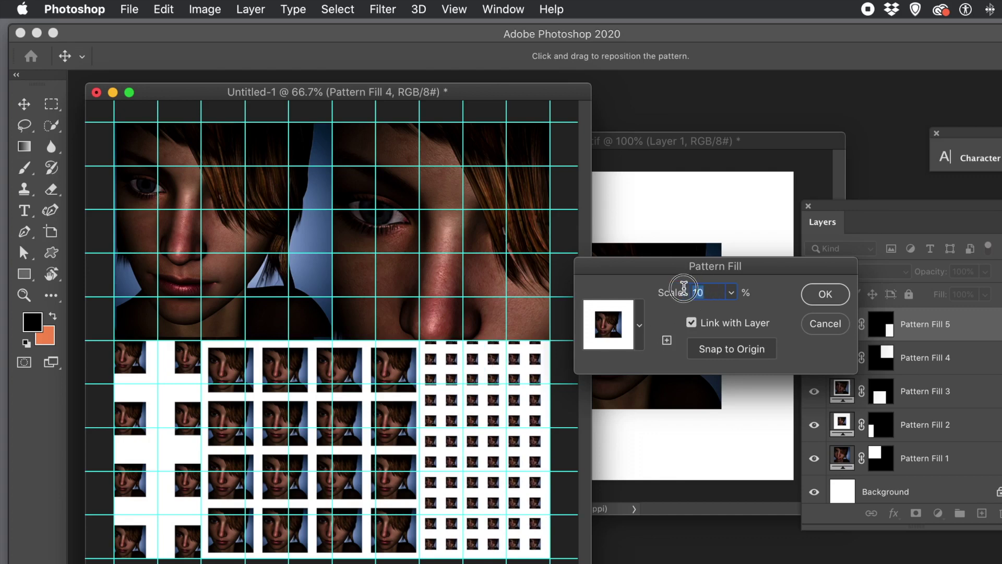
mouse_move(662, 295)
mouse_down()
mouse_move(651, 295)
mouse_move(661, 294)
mouse_up()
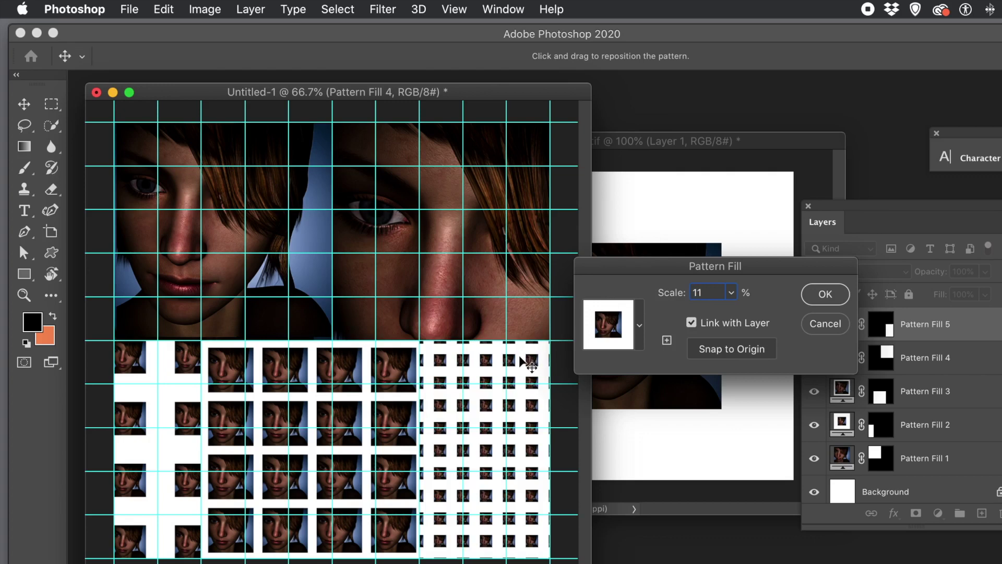
drag(516, 364, 499, 363)
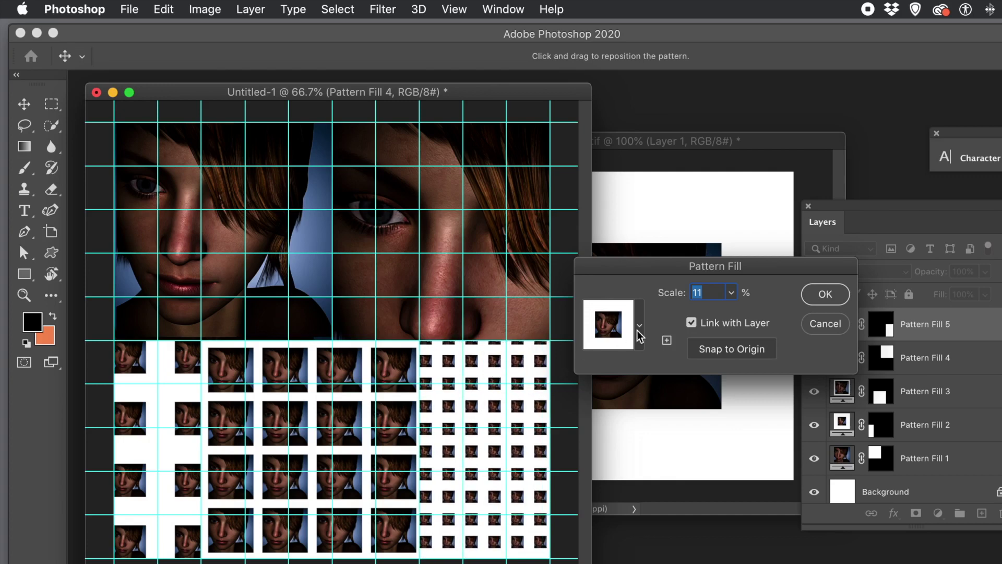
- Scale the wide-bordered face pattern to 13% and reposition it so five columns and eight rows of whole faces fit the strip
click(703, 289)
text(13)
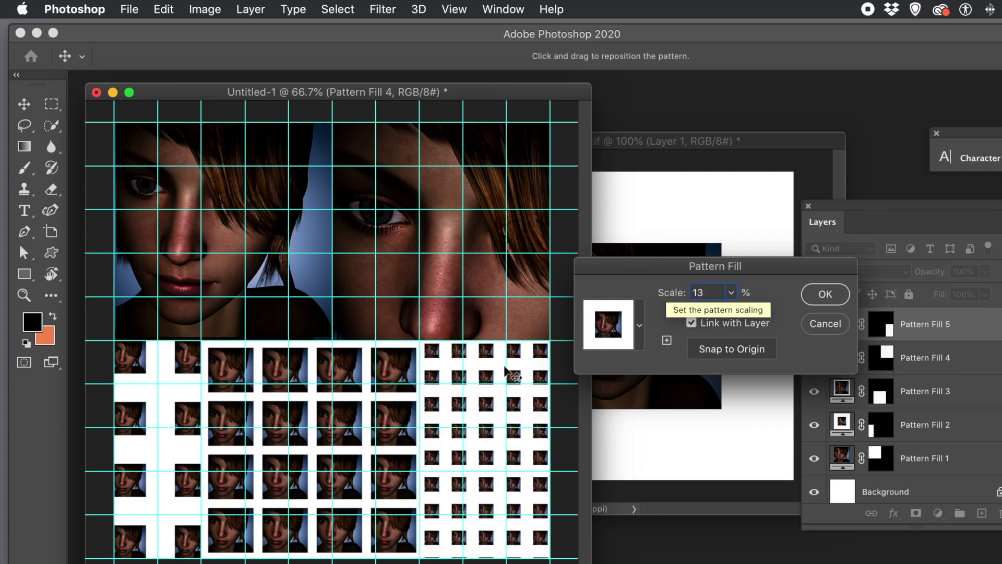
drag(517, 354, 516, 359)
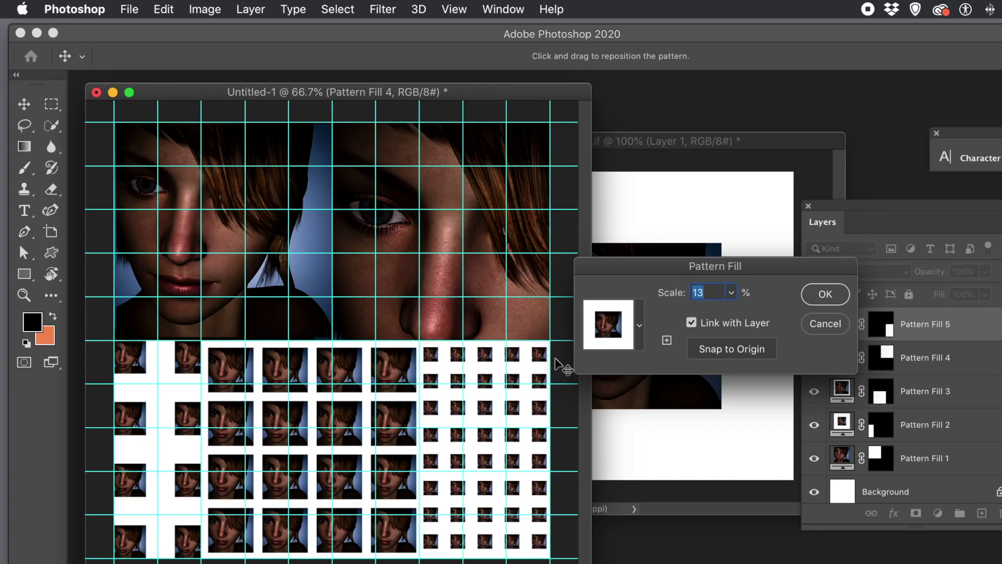
click(824, 294)
- Clear all guides from the canvas
key(m)
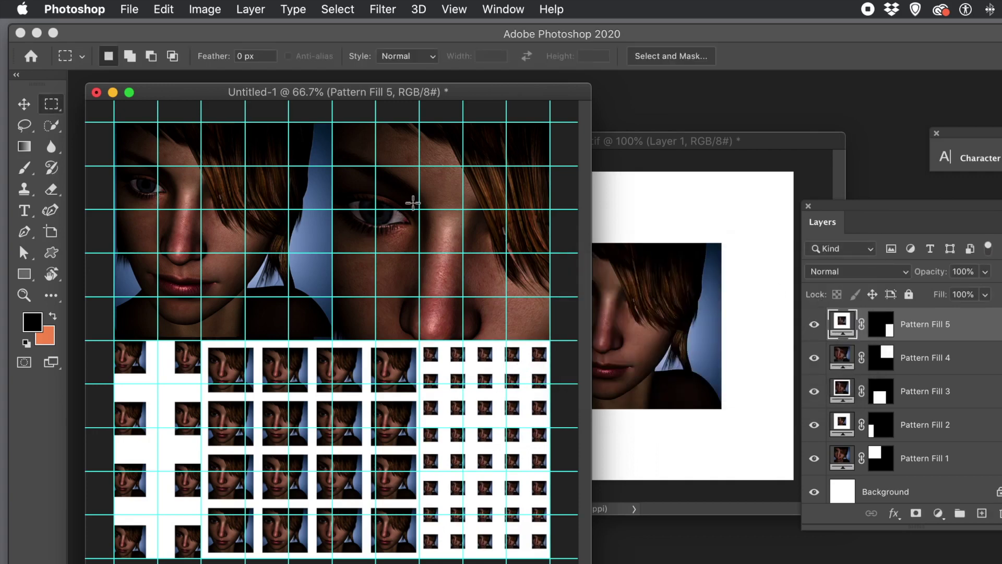
click(453, 10)
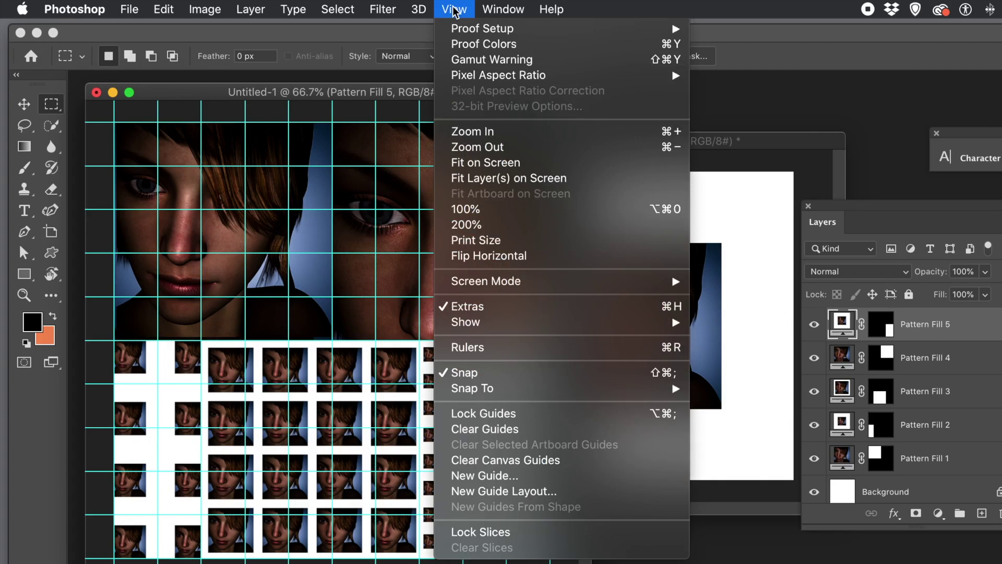
click(472, 429)
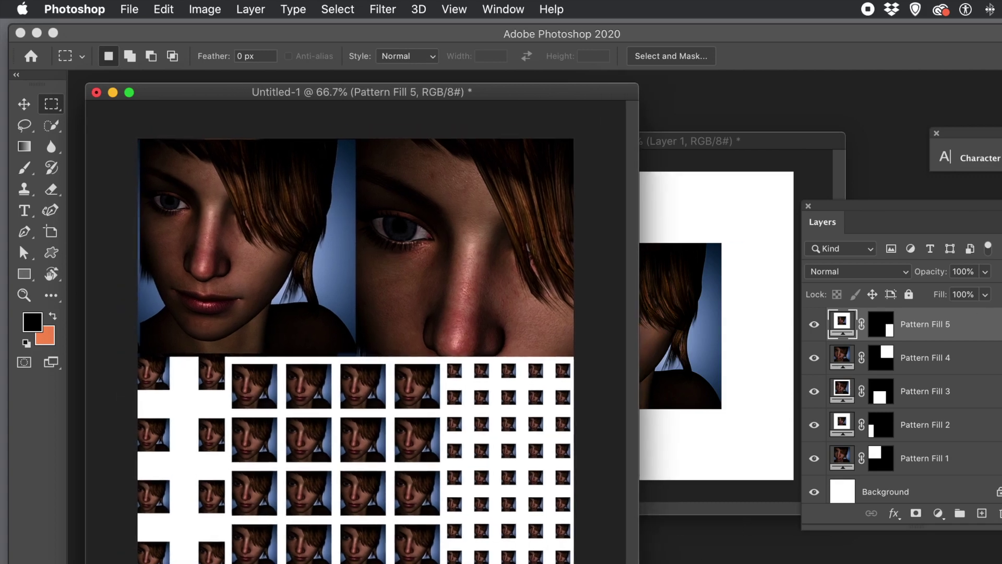
- Bring the layer list beside the image and convert the close-up face layer, Pattern Fill 4, to a smart object
drag(914, 211, 599, 230)
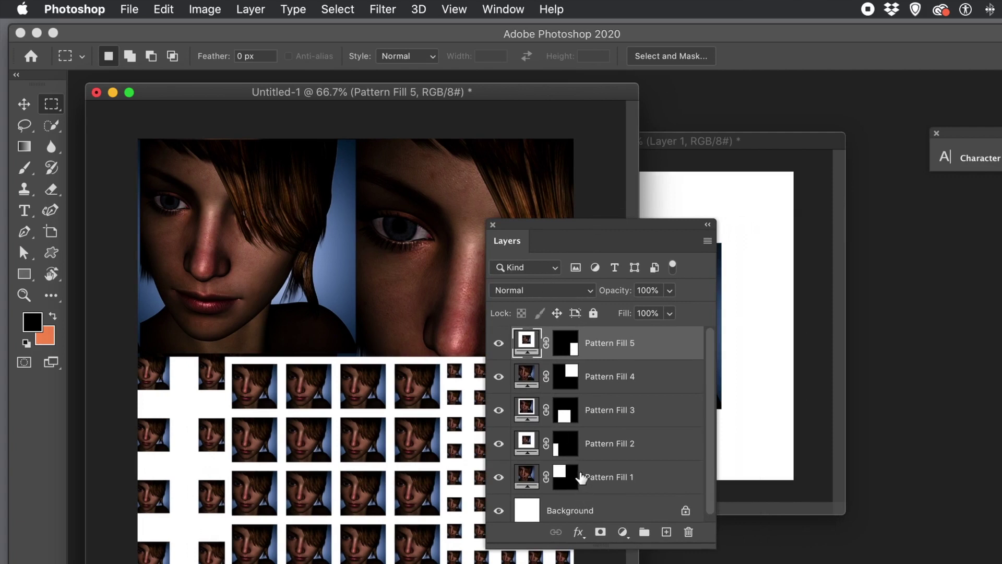
drag(534, 232, 641, 227)
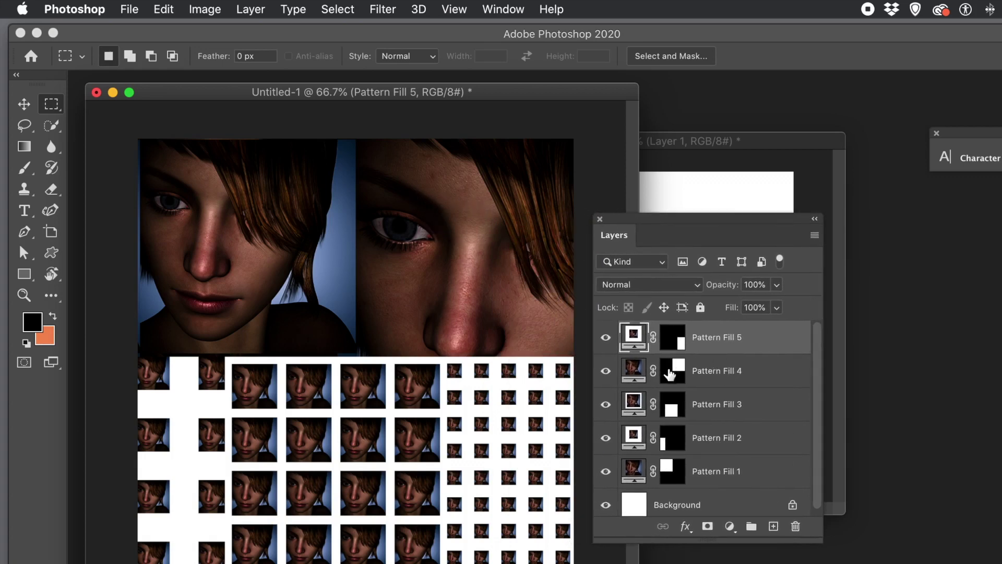
click(634, 371)
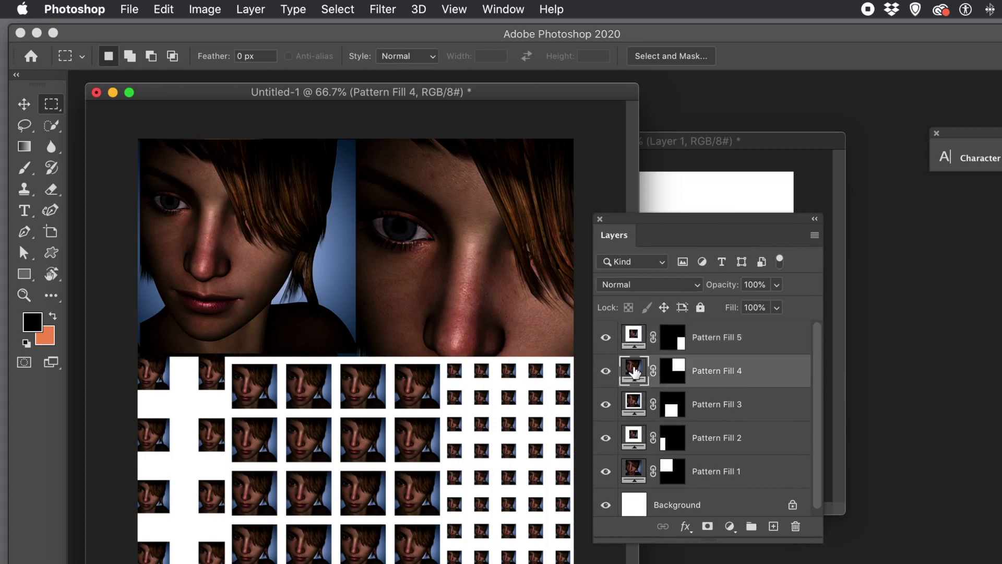
click(250, 8)
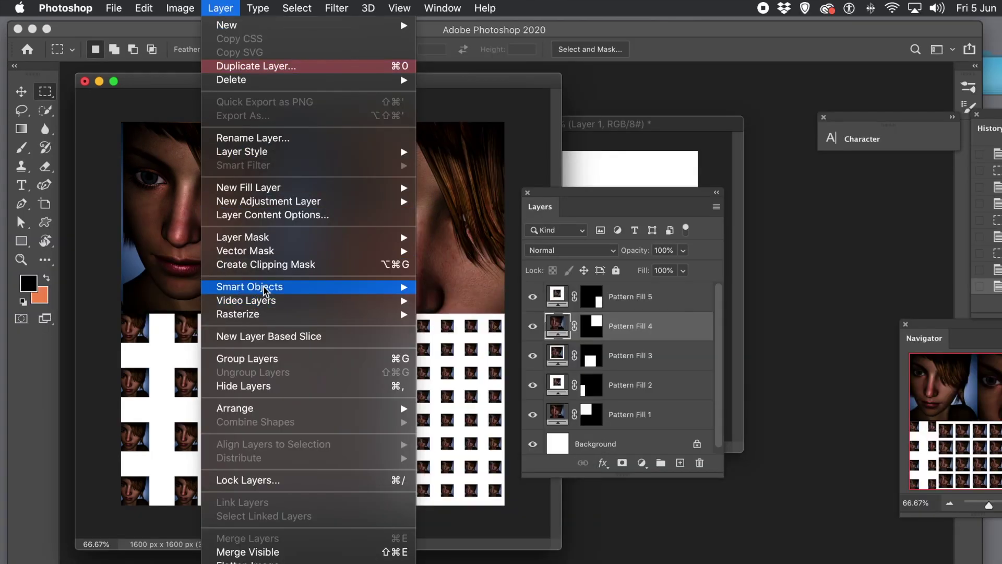
mouse_move(295, 290)
click(473, 287)
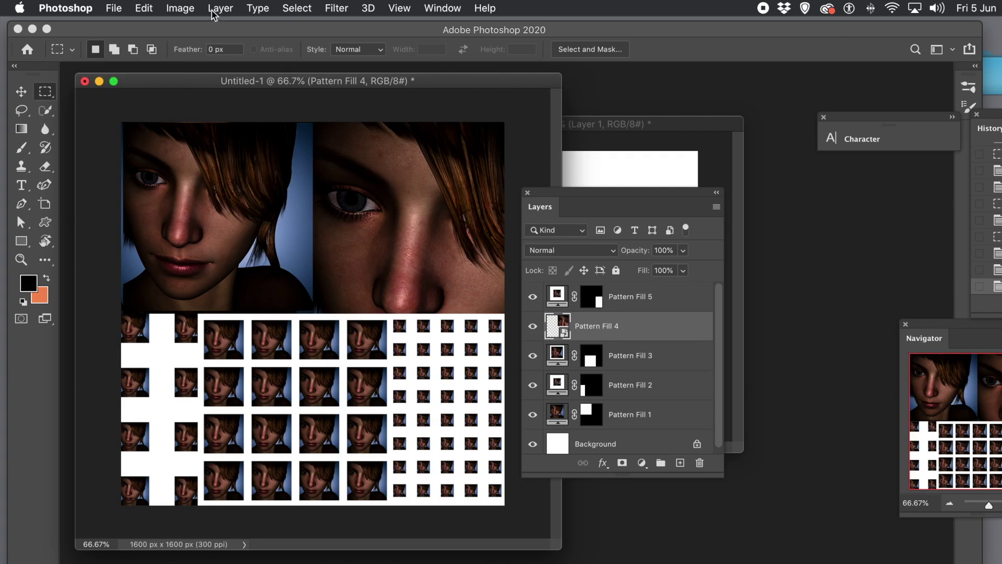
- Try a Hue/Saturation adjustment with hue +141 on the Pattern Fill 4 smart object and undo it
click(179, 9)
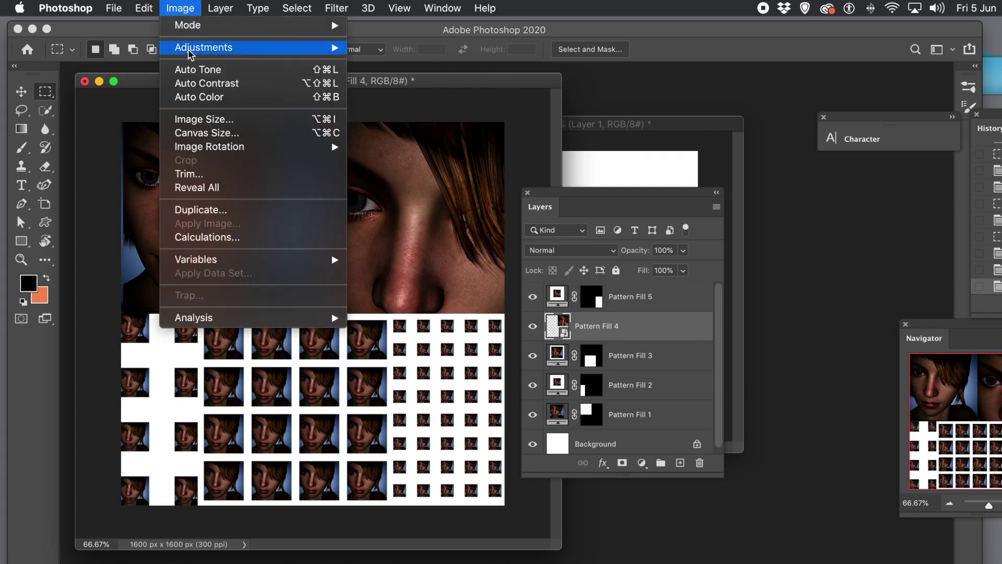
mouse_move(192, 54)
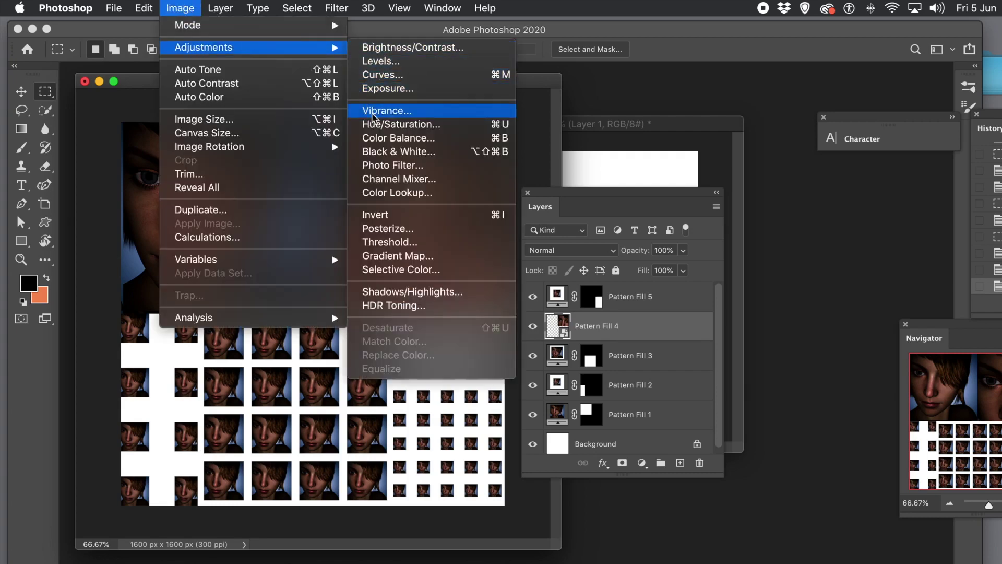
click(376, 125)
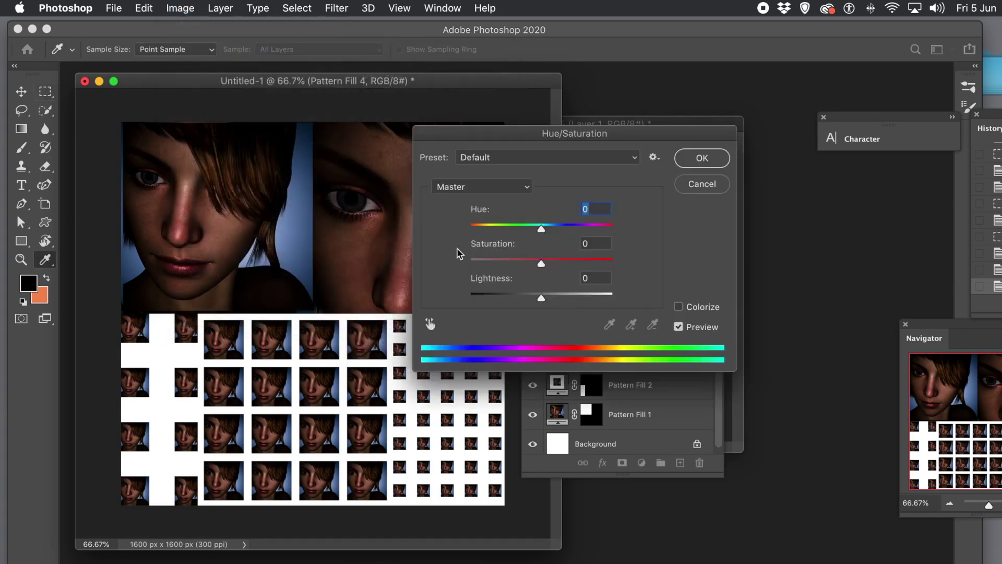
drag(539, 230, 604, 232)
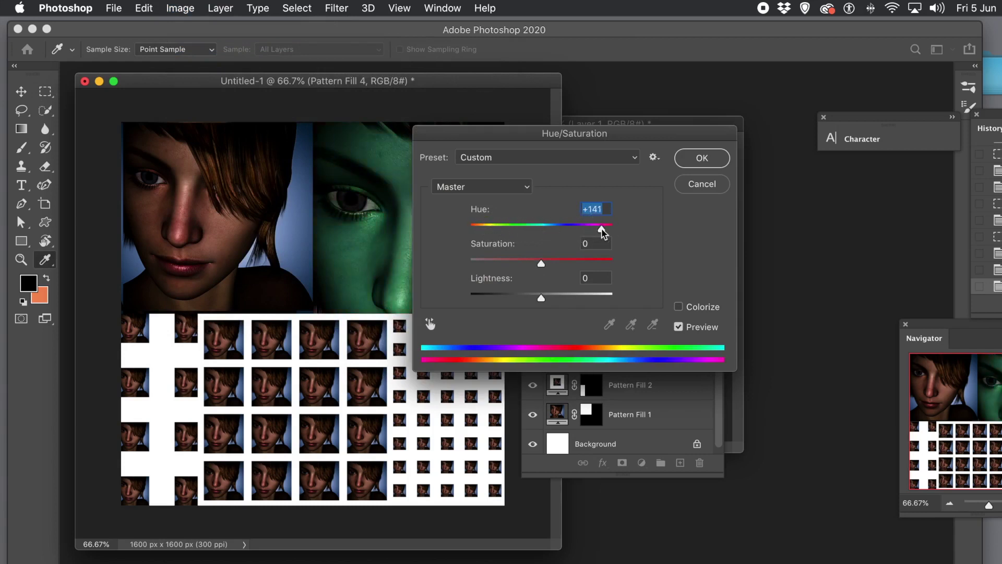
click(696, 159)
key(m)
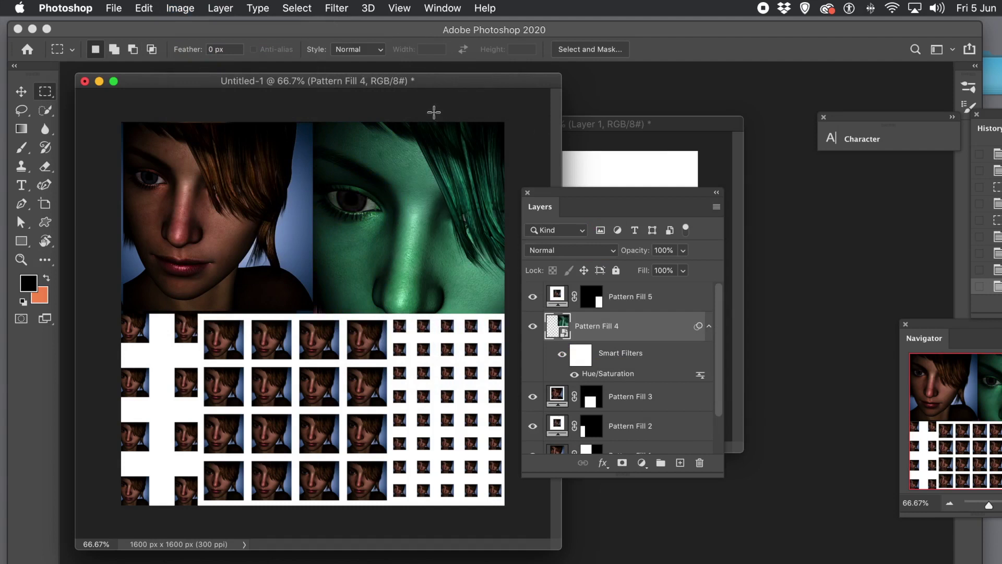
key(super+z)
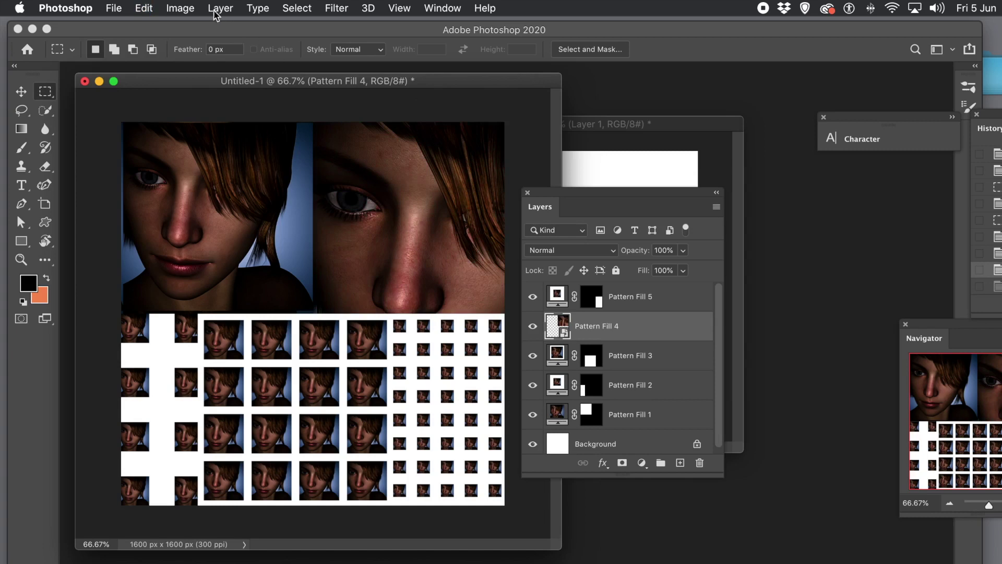
- Try inverting the colours of the Pattern Fill 4 smart object and undo the inversion
click(187, 9)
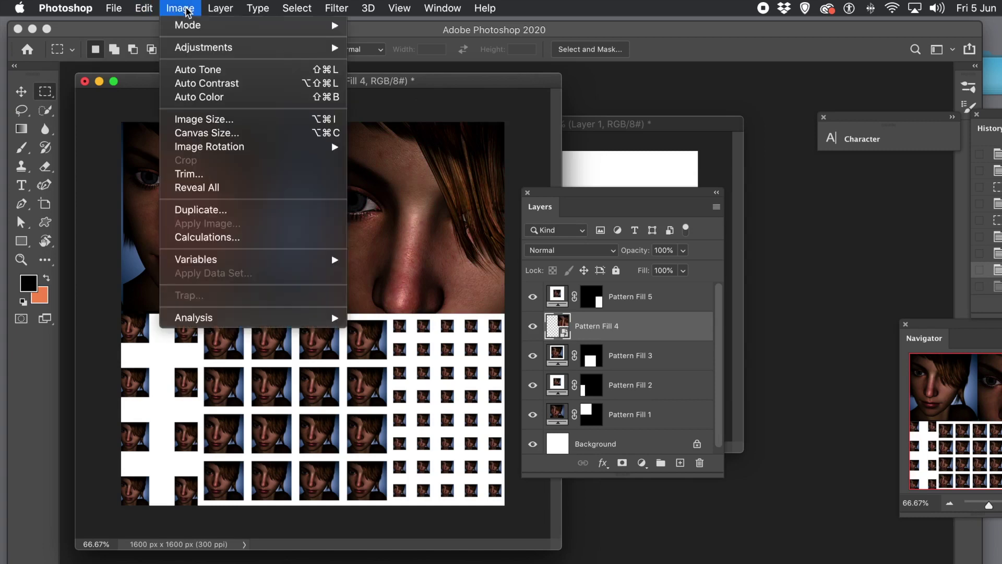
mouse_move(196, 48)
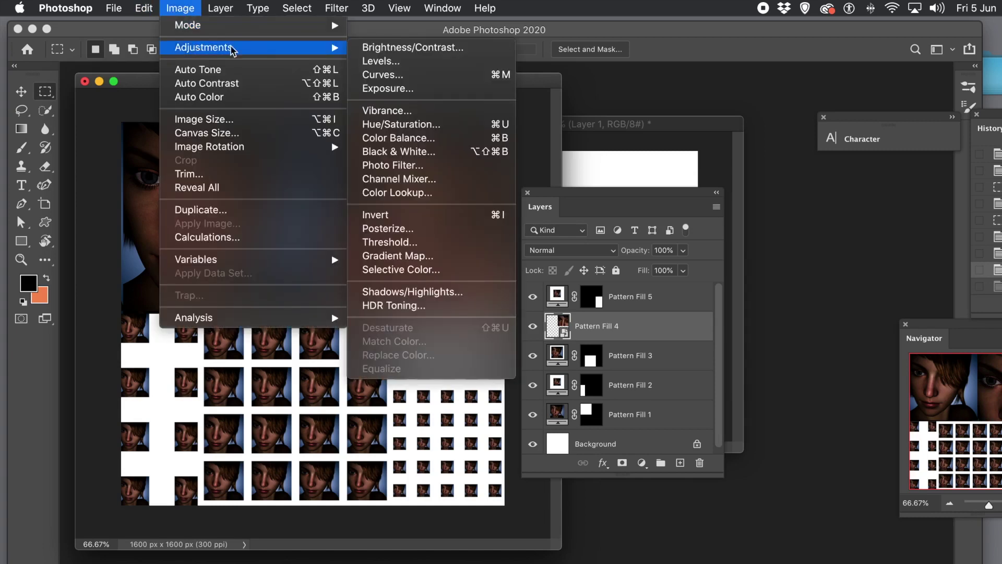
click(386, 214)
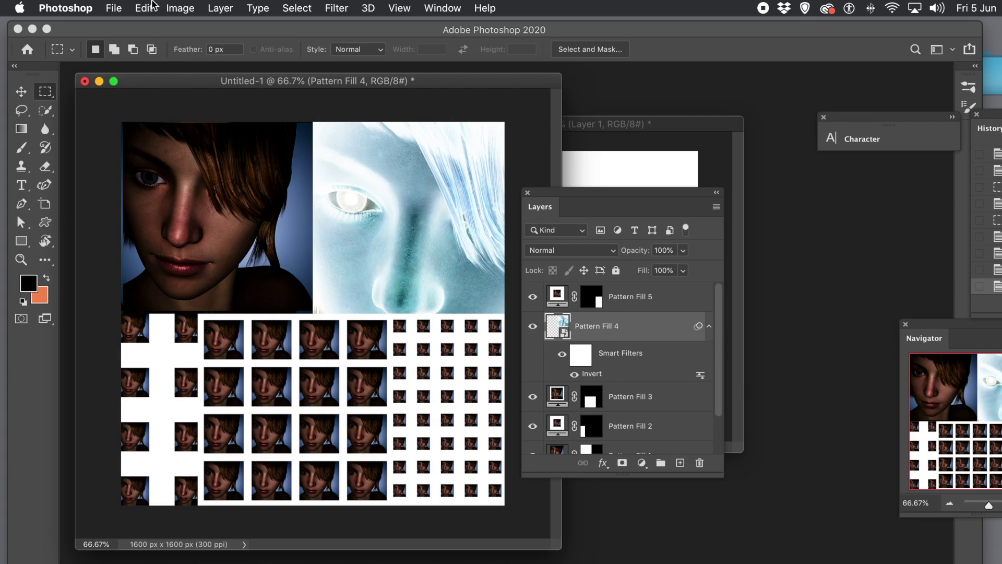
click(137, 10)
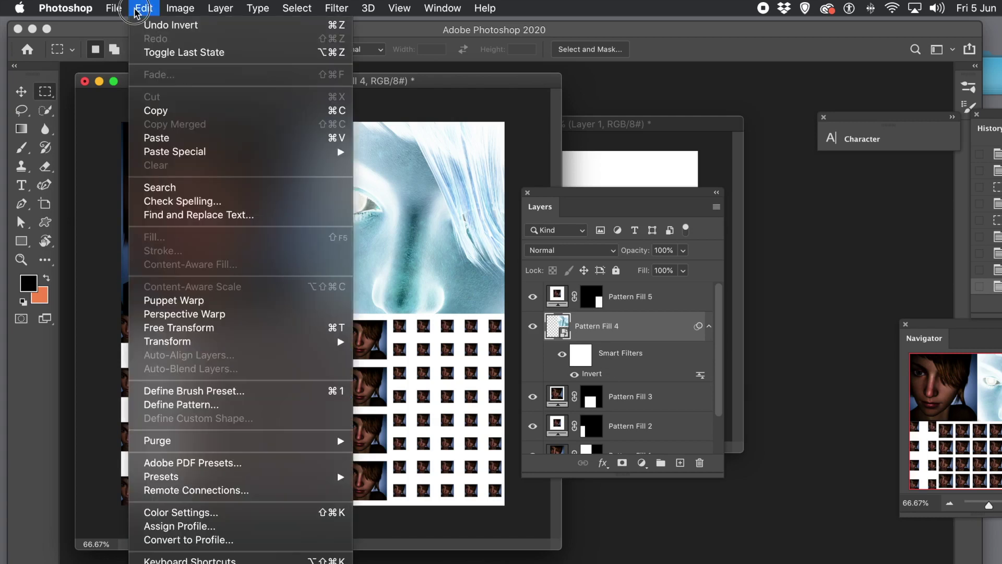
click(142, 25)
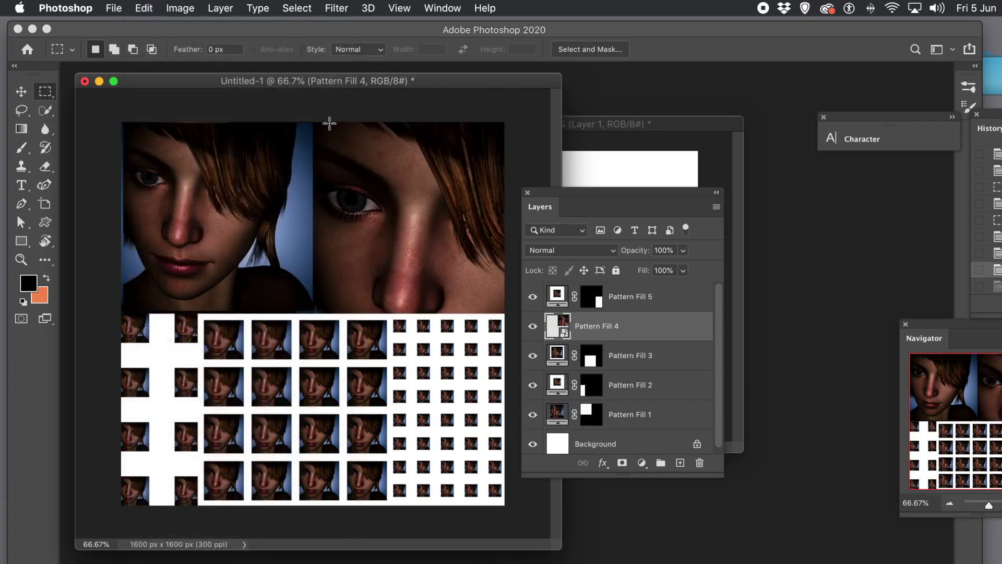
- Apply the Oil Paint filter twice to Pattern Fill 4 with stylization 9.5, cleanliness 9.4, scale 5.8 and bristle detail 10.0
click(335, 9)
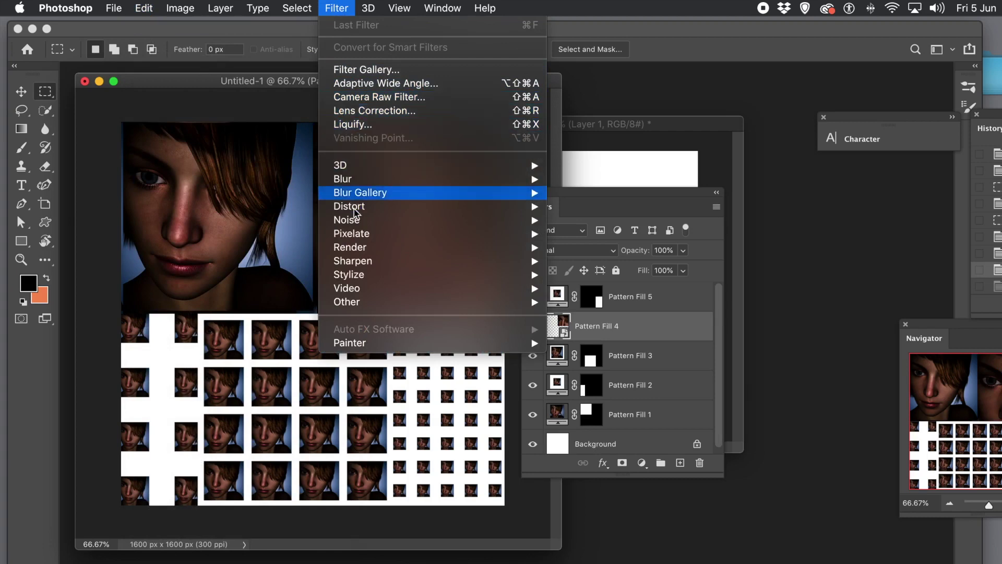
mouse_move(369, 276)
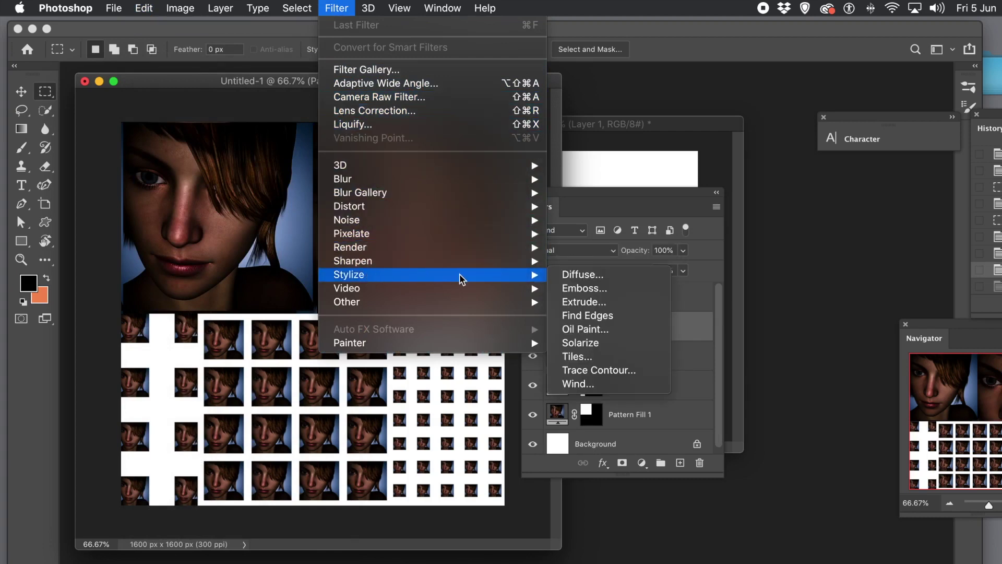
click(556, 328)
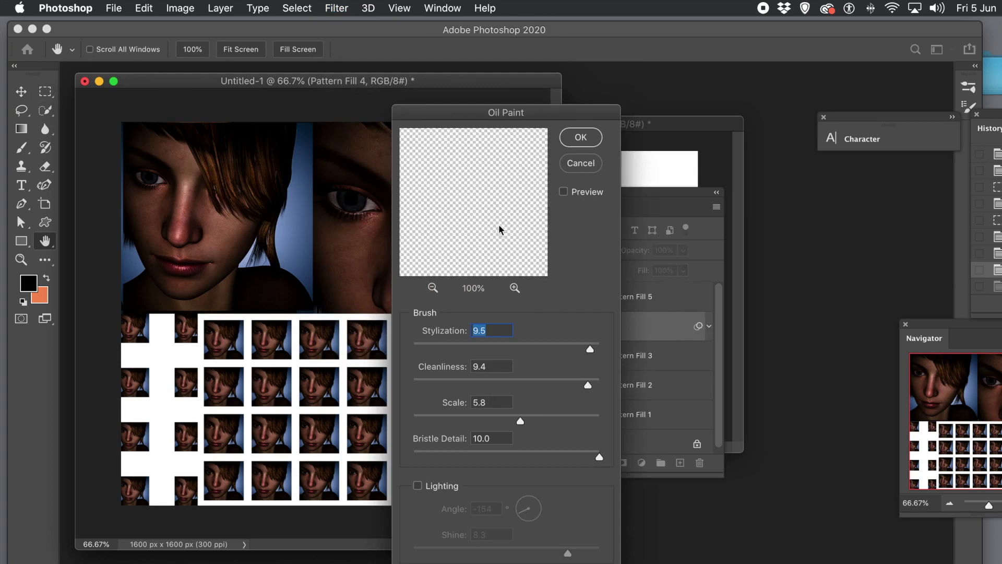
click(581, 137)
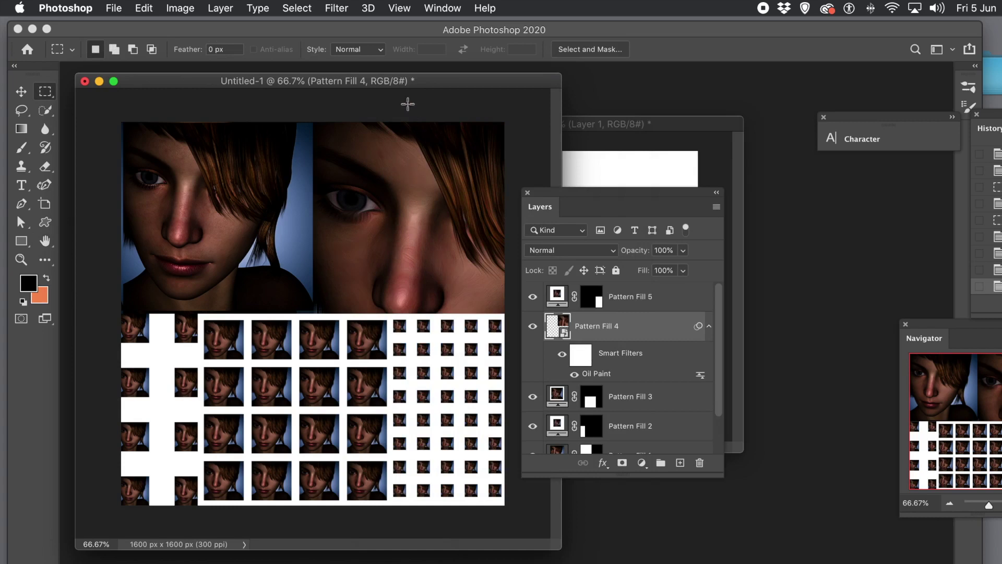
click(340, 8)
click(345, 25)
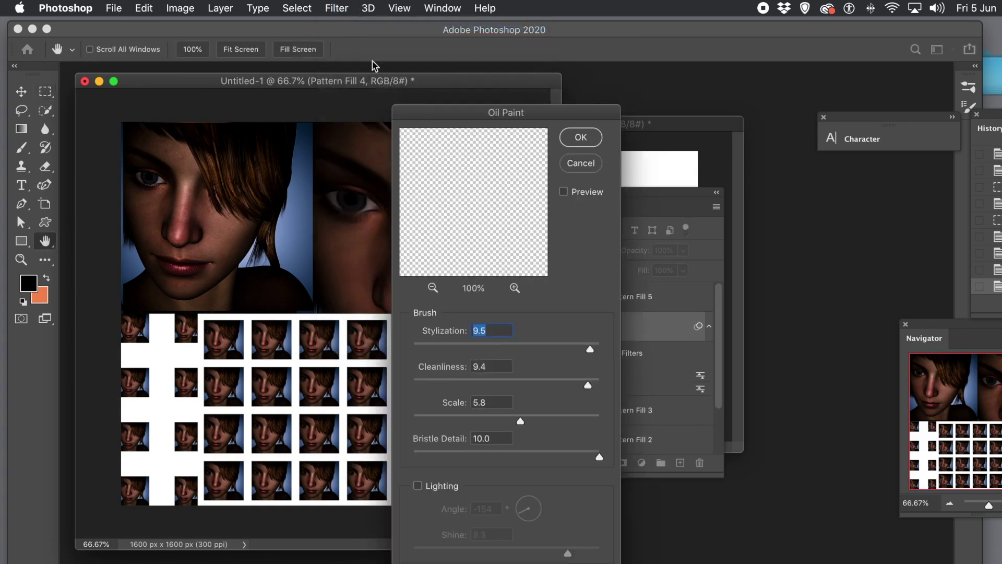
click(588, 142)
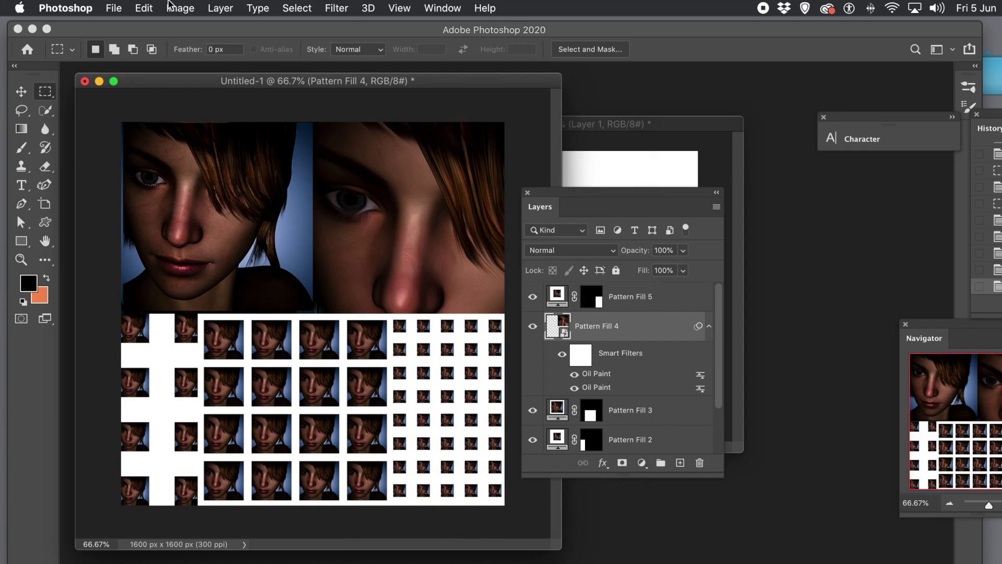
click(220, 9)
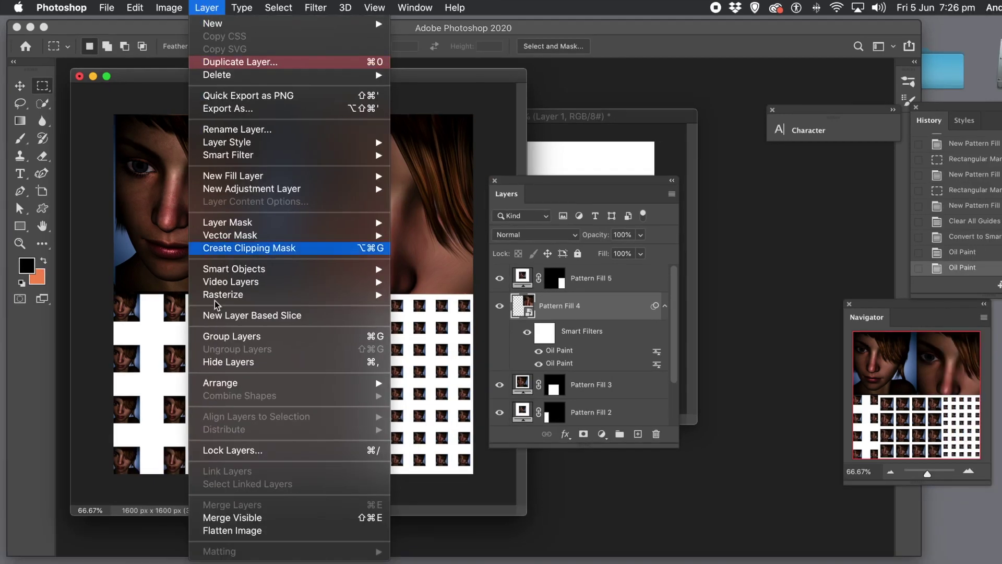
click(237, 532)
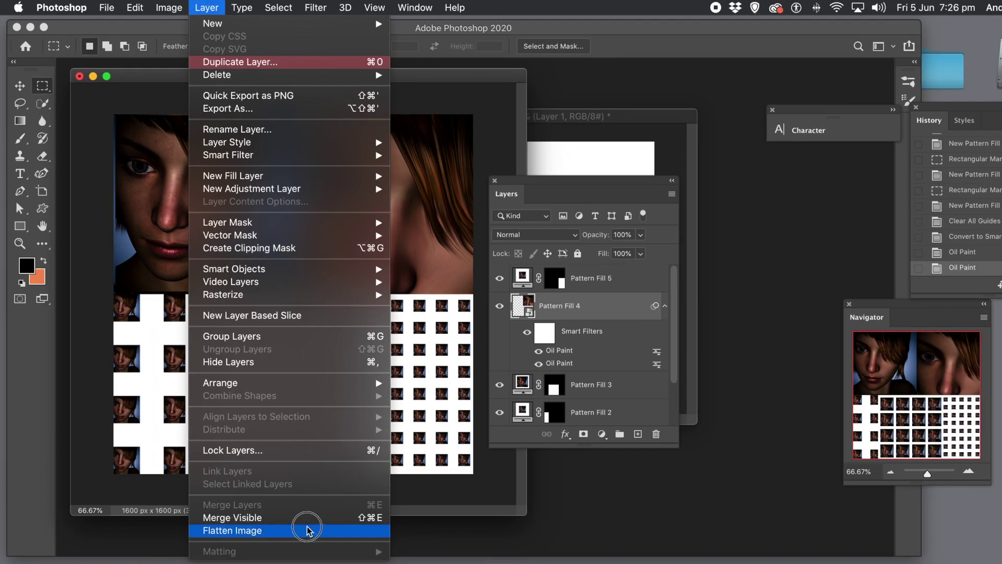
click(536, 386)
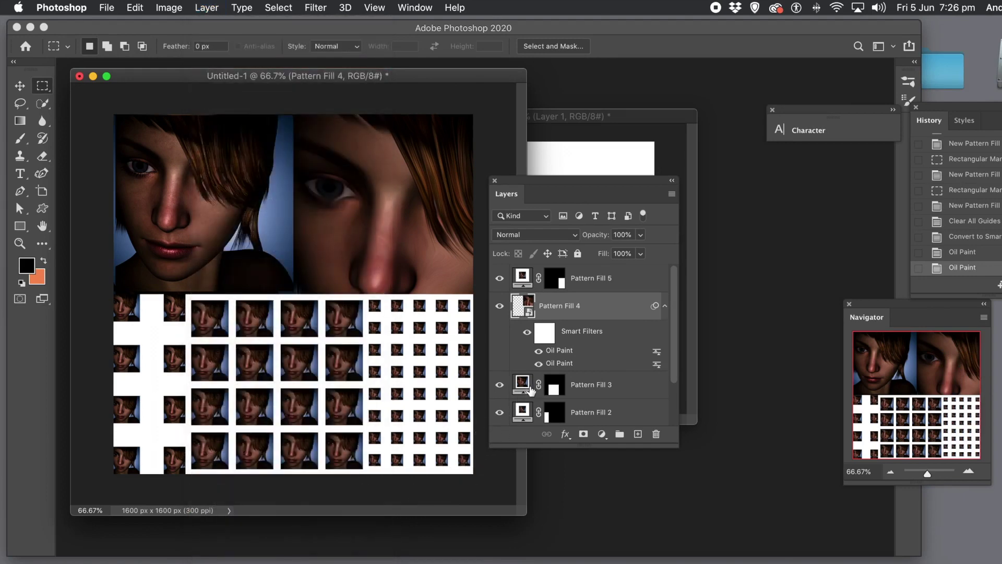
- Review the fill settings of Pattern Fill 3 and Pattern Fill 2, including the available patterns for the latter, and dismiss them without changes
double_click(524, 386)
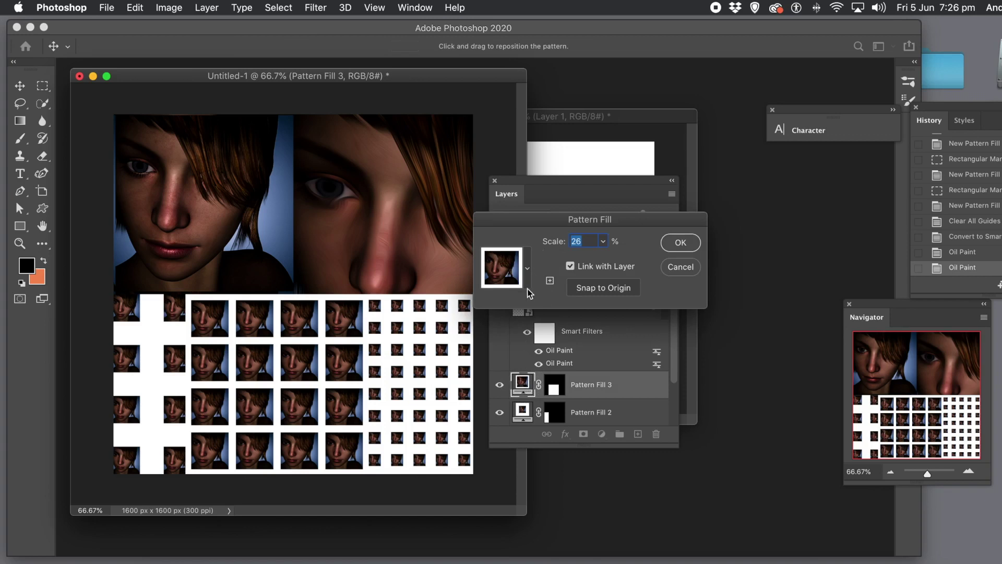
click(680, 267)
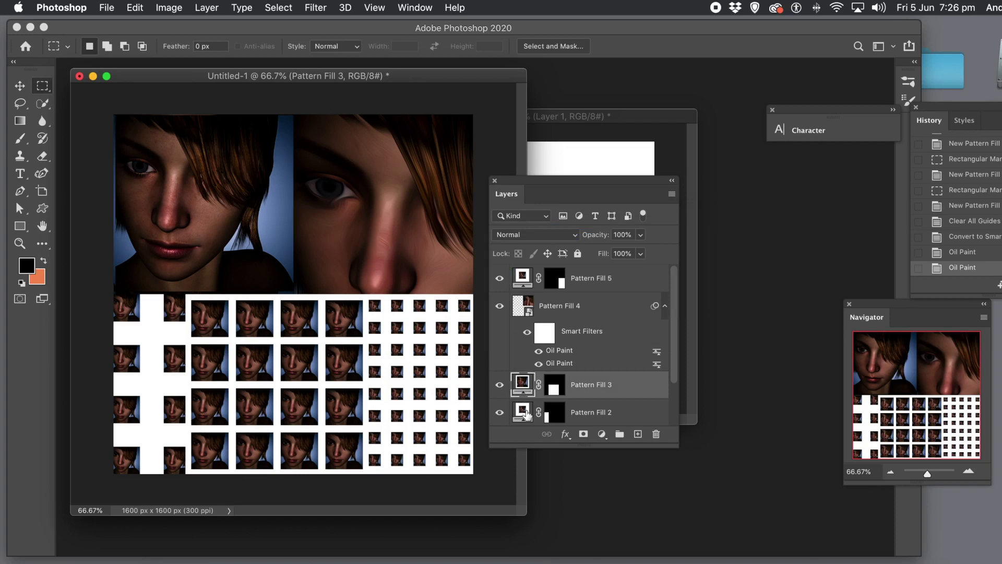
double_click(523, 413)
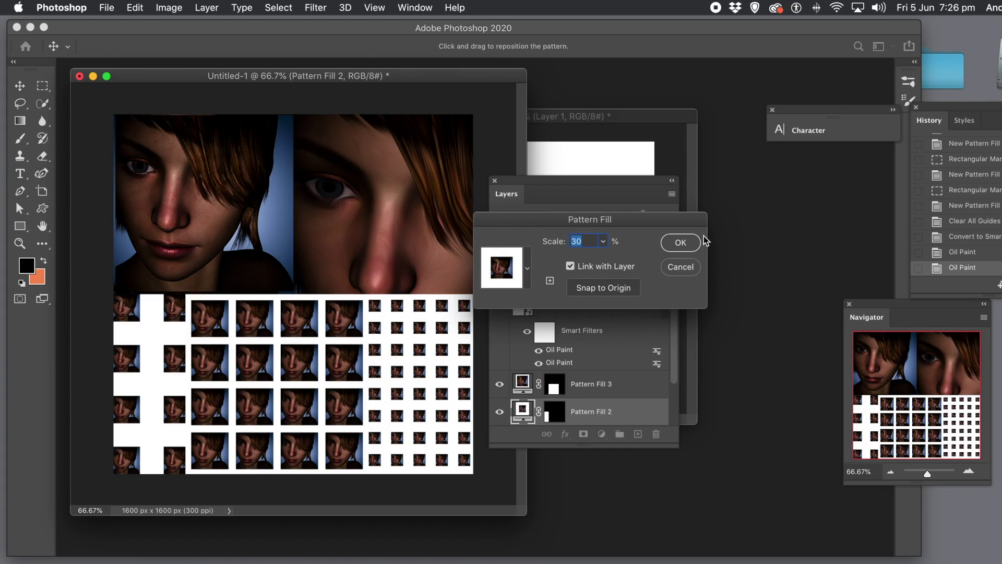
click(528, 270)
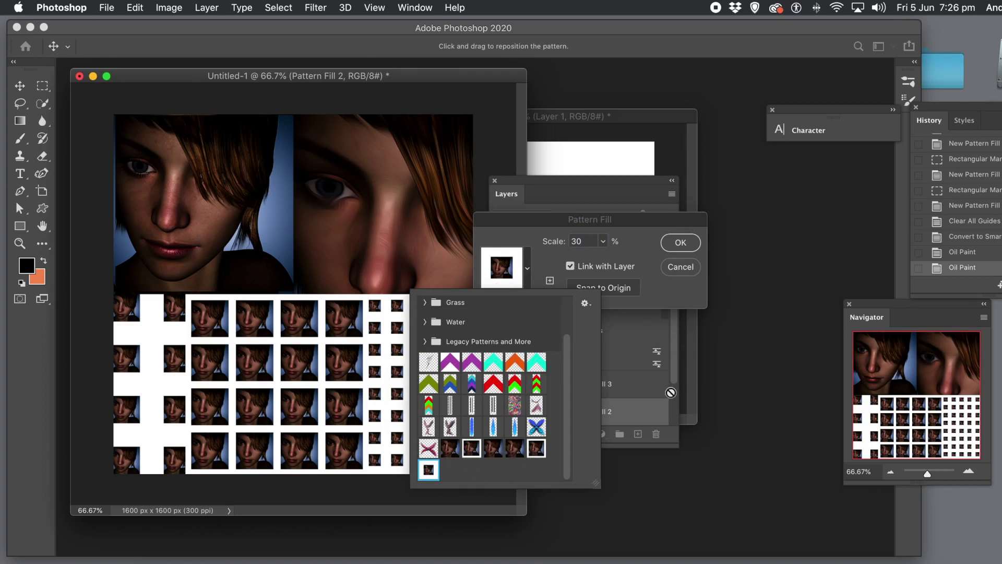
click(680, 289)
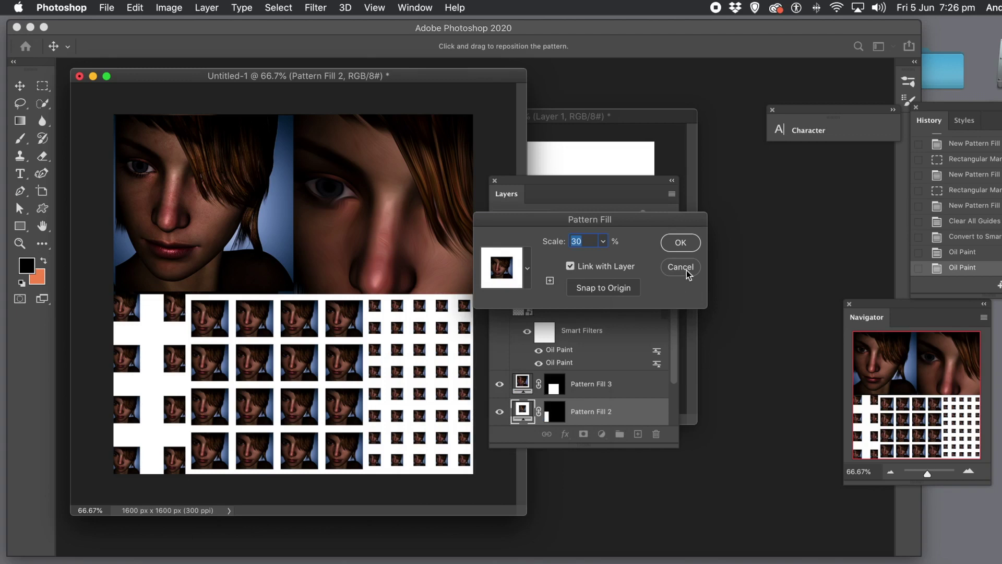
click(687, 271)
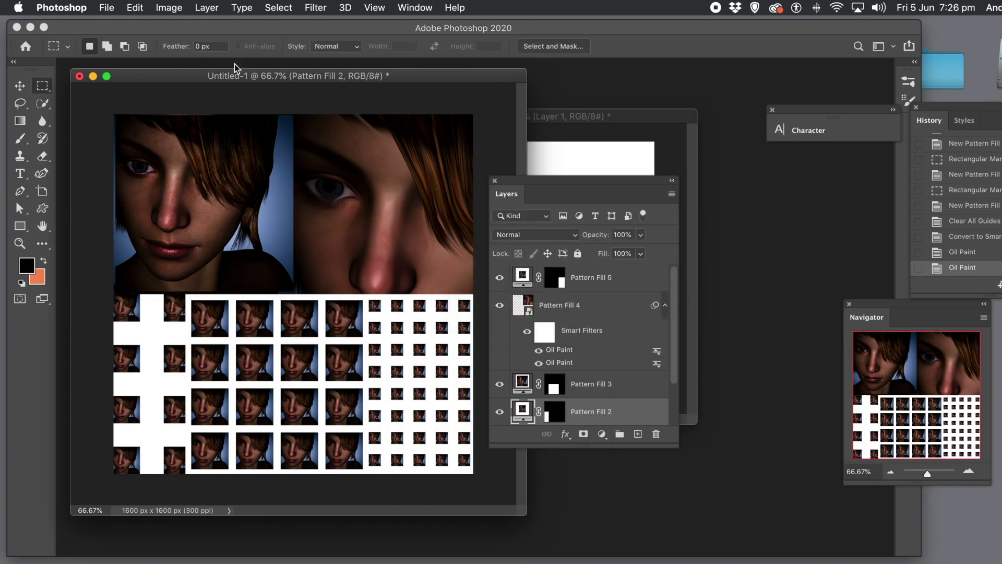
- Flatten the image's pattern fill layers and smart object into a single background layer
click(205, 7)
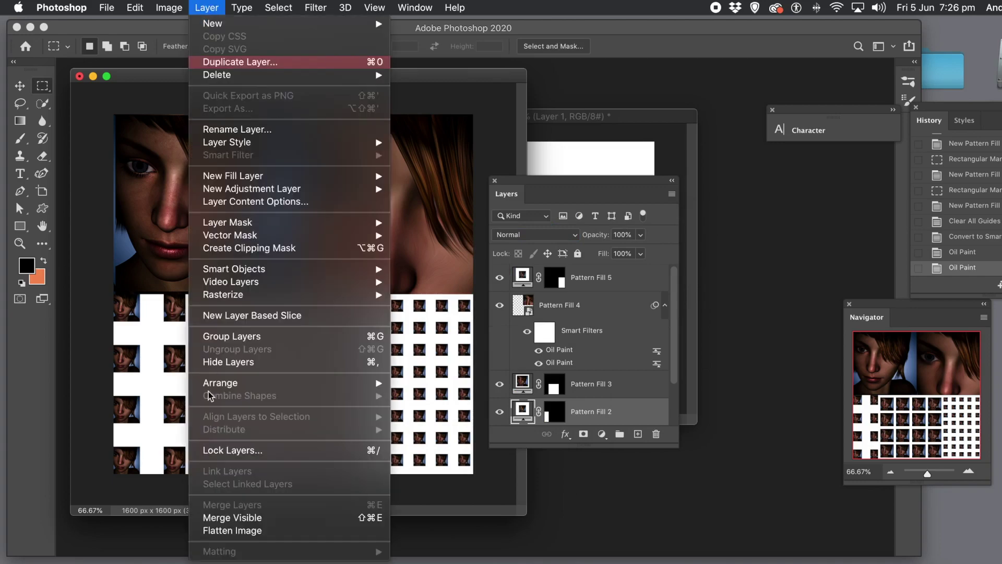
click(224, 531)
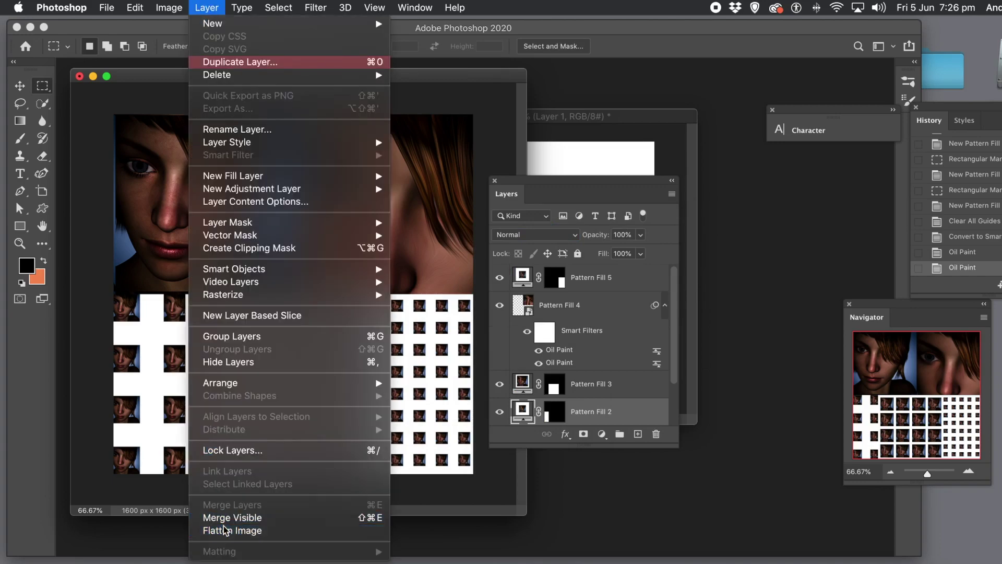